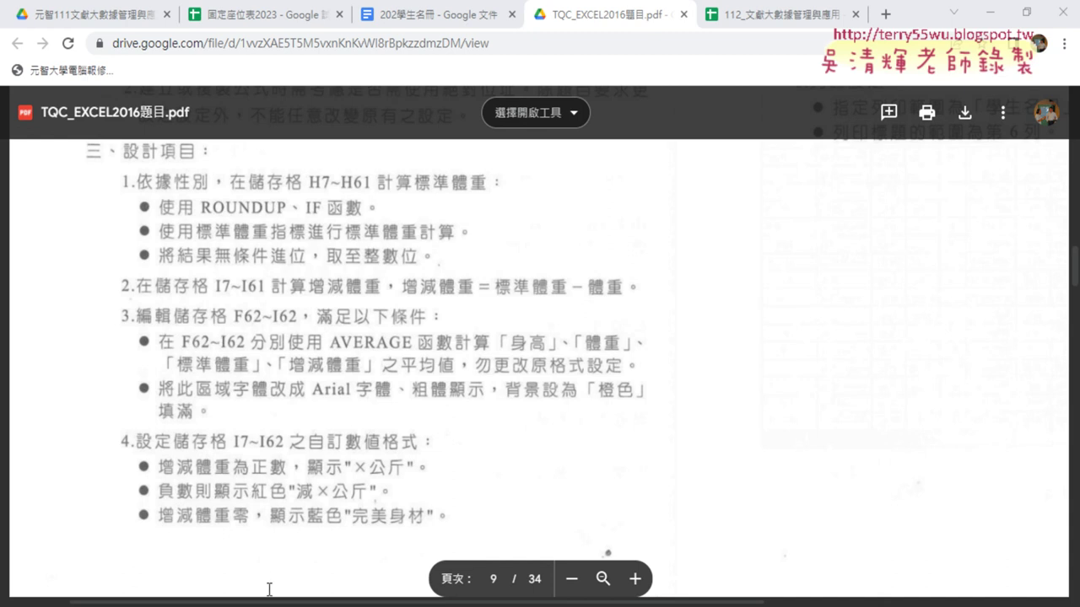
- Switch from the exam PDF in Google Drive to the EXA202 workbook in Excel
mouse_move(518, 606)
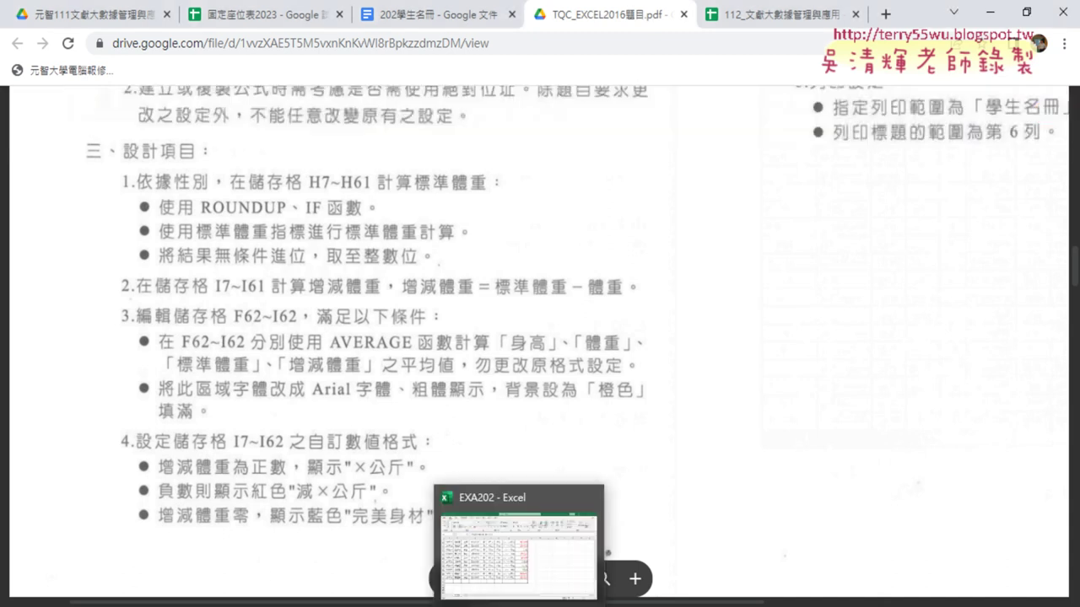
click(539, 554)
- Select cells F62 through I62 in the empty row below the data
click(350, 476)
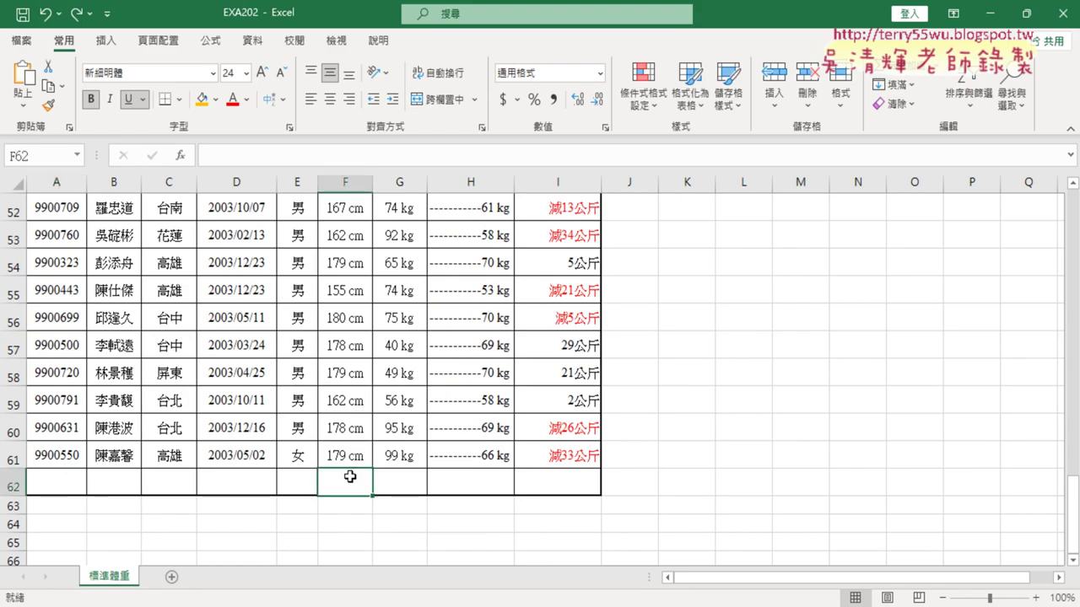
drag(349, 477, 561, 494)
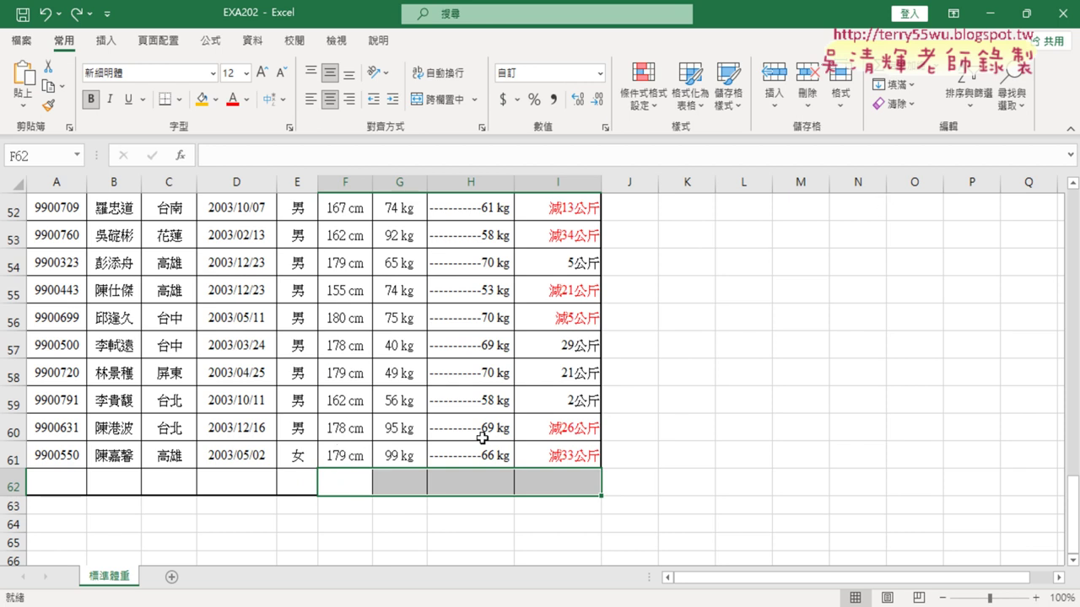
drag(348, 483, 573, 487)
- Open the AutoSum summary list, annotating its Average and Insert Function options for viewers
click(939, 75)
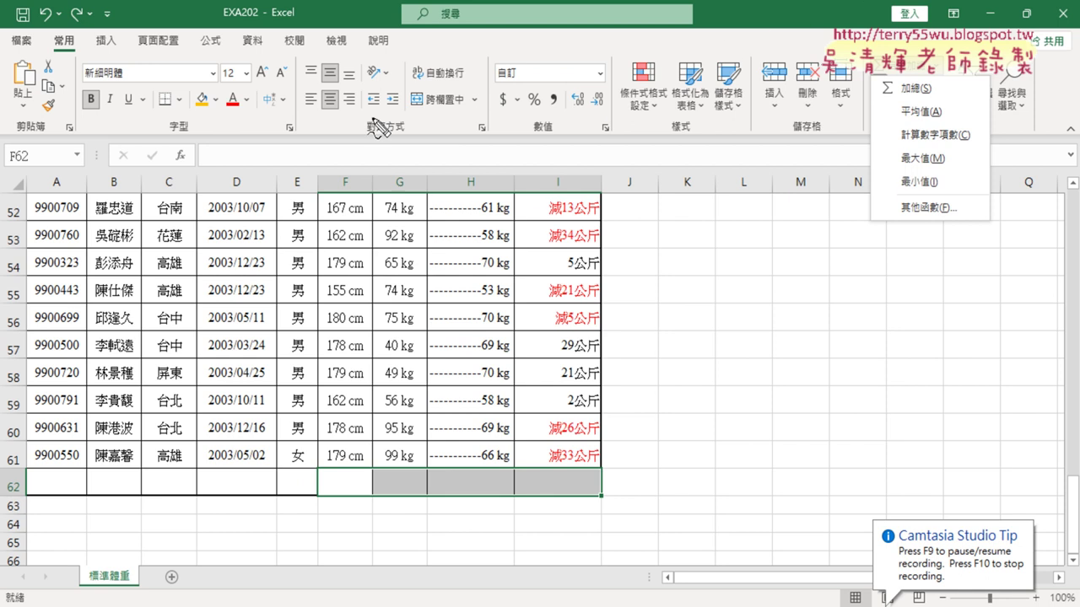
drag(77, 25, 84, 35)
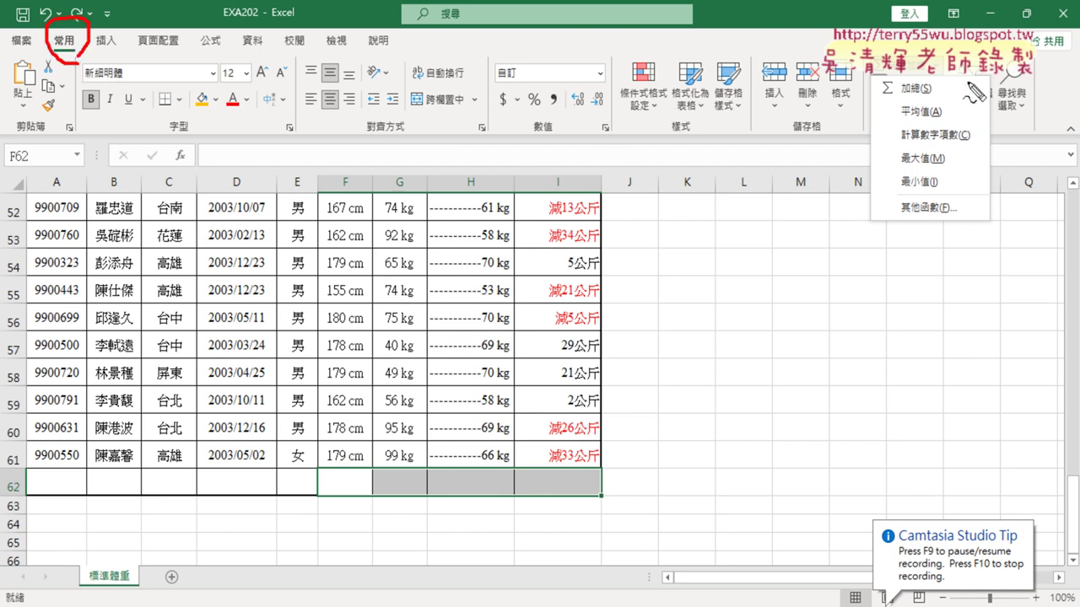
drag(884, 78, 859, 80)
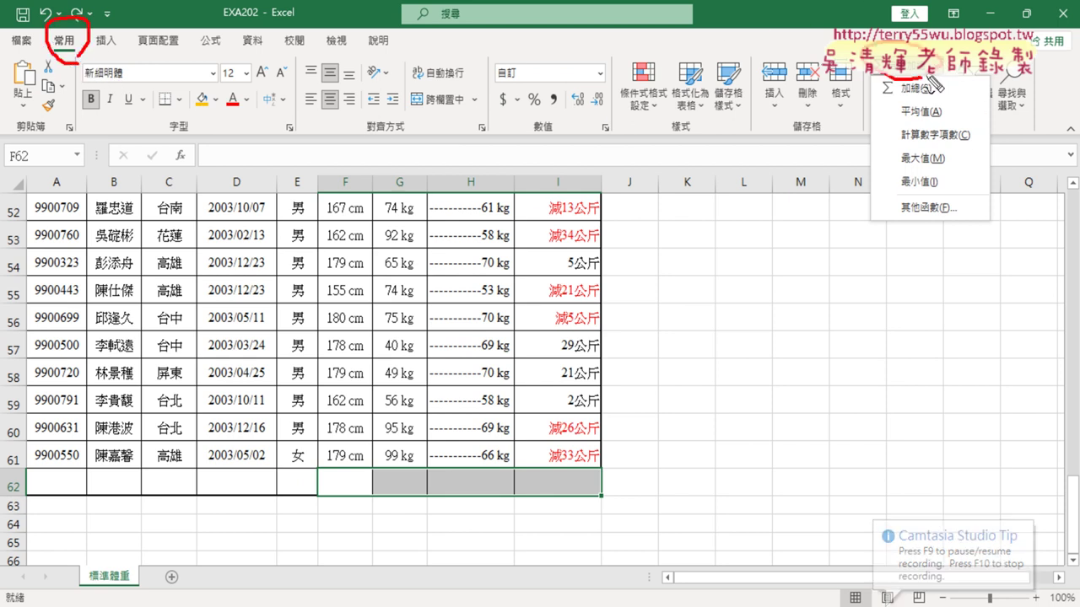
drag(945, 108, 926, 105)
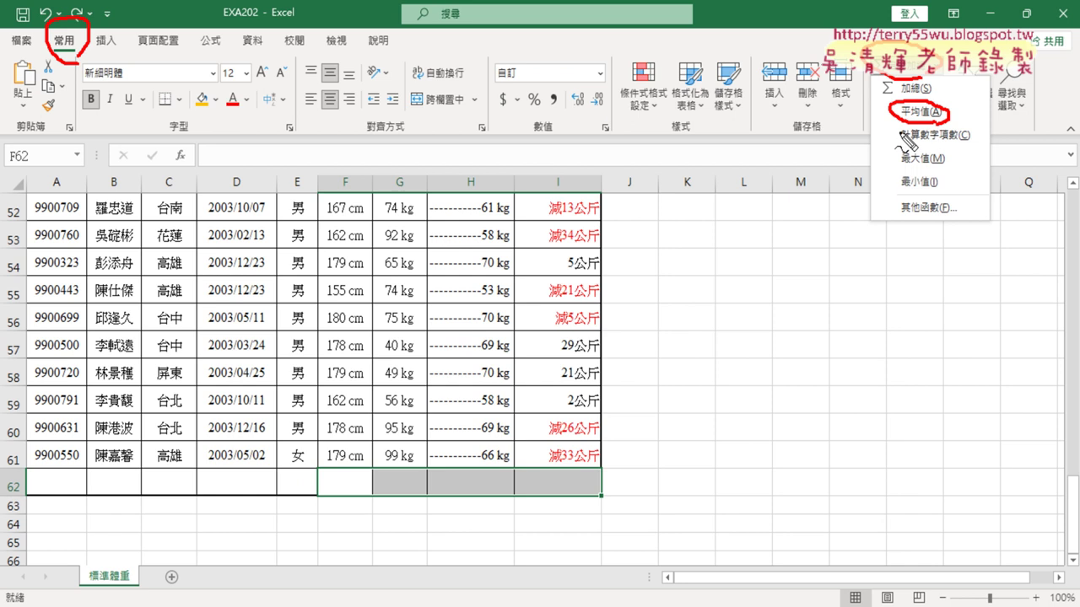
drag(191, 145, 187, 148)
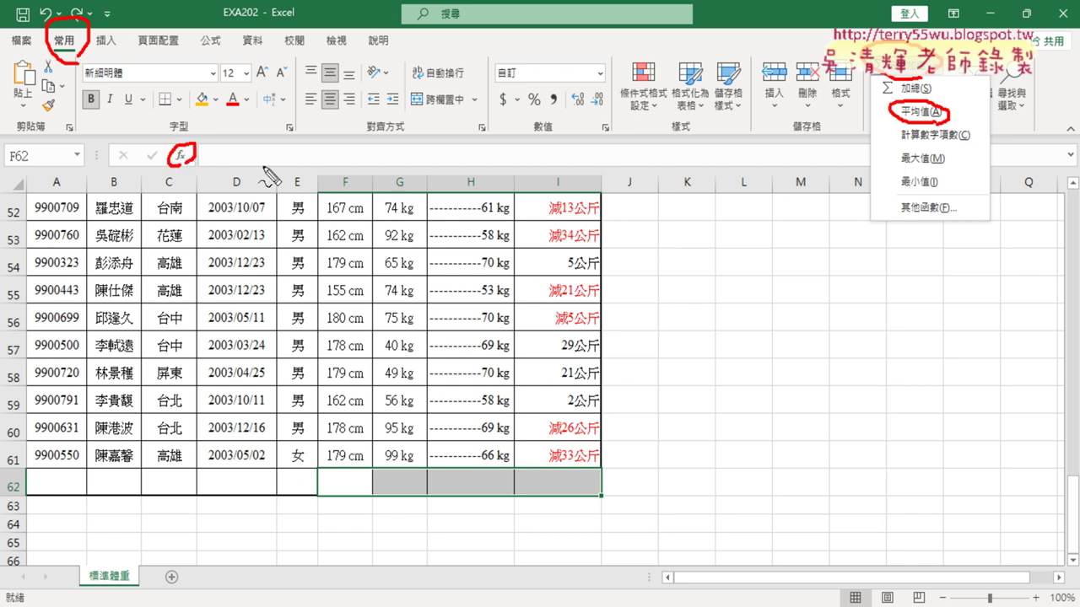
key(Escape)
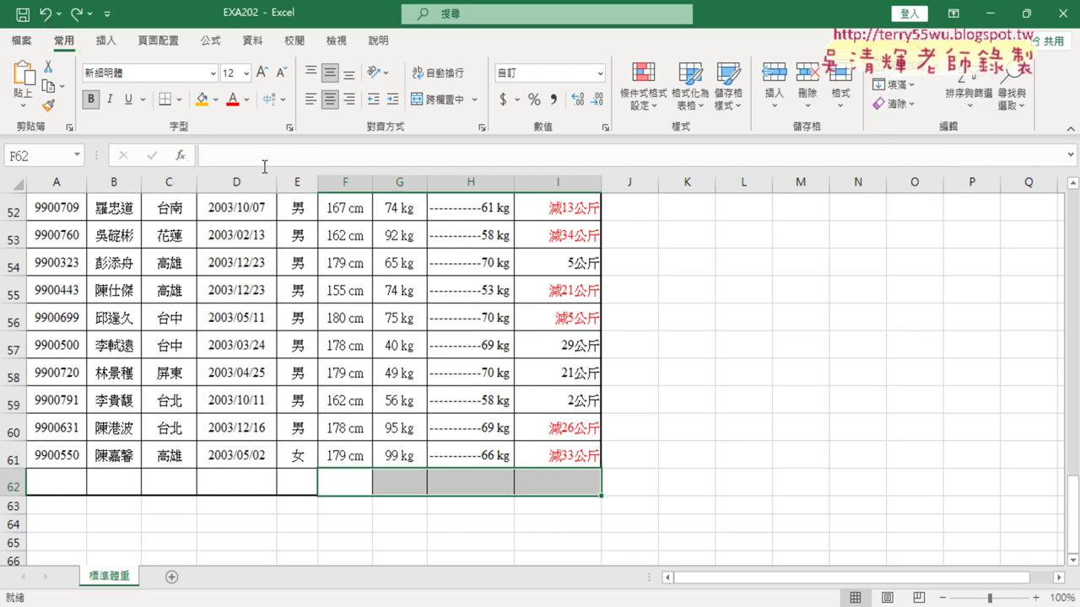
click(929, 66)
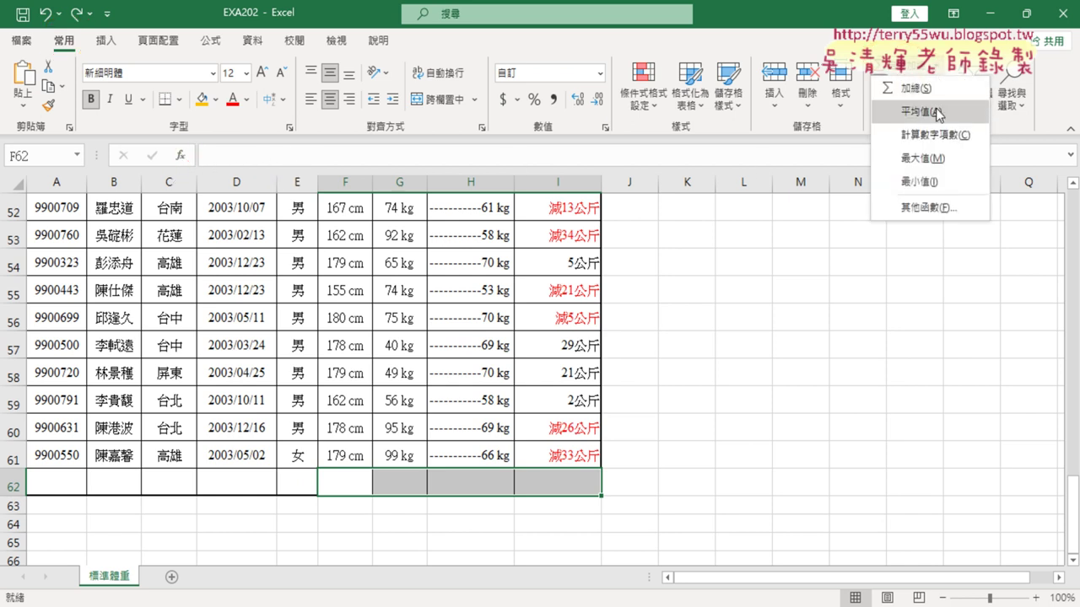
- Fill F62:I62 with AVERAGE formulas (169 cm, 65 kg, 63 kg, -2 cm), then return to the PDF
click(938, 116)
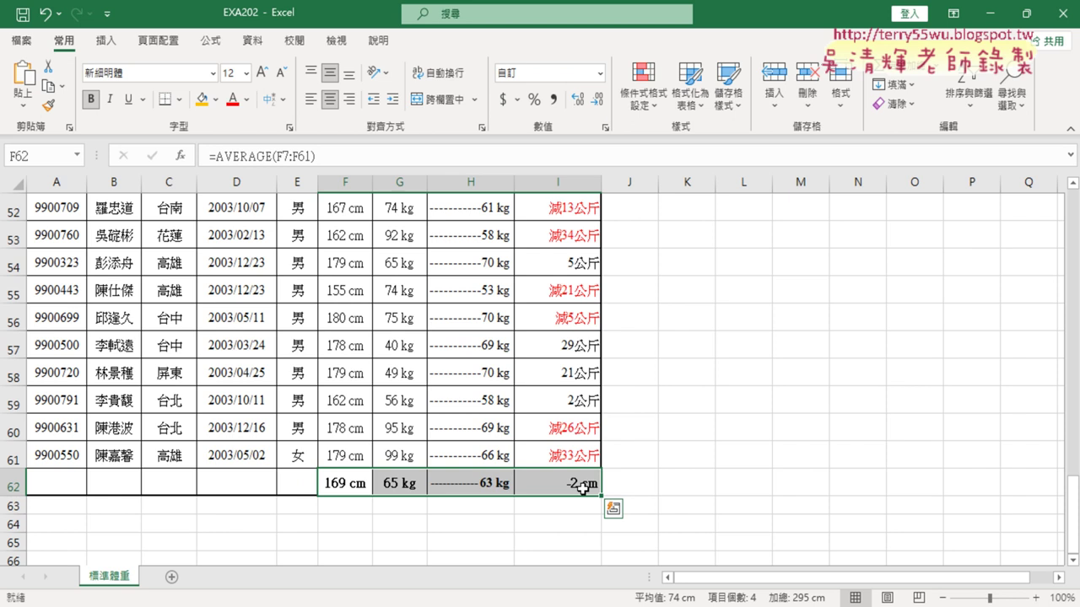
key(alt+Tab)
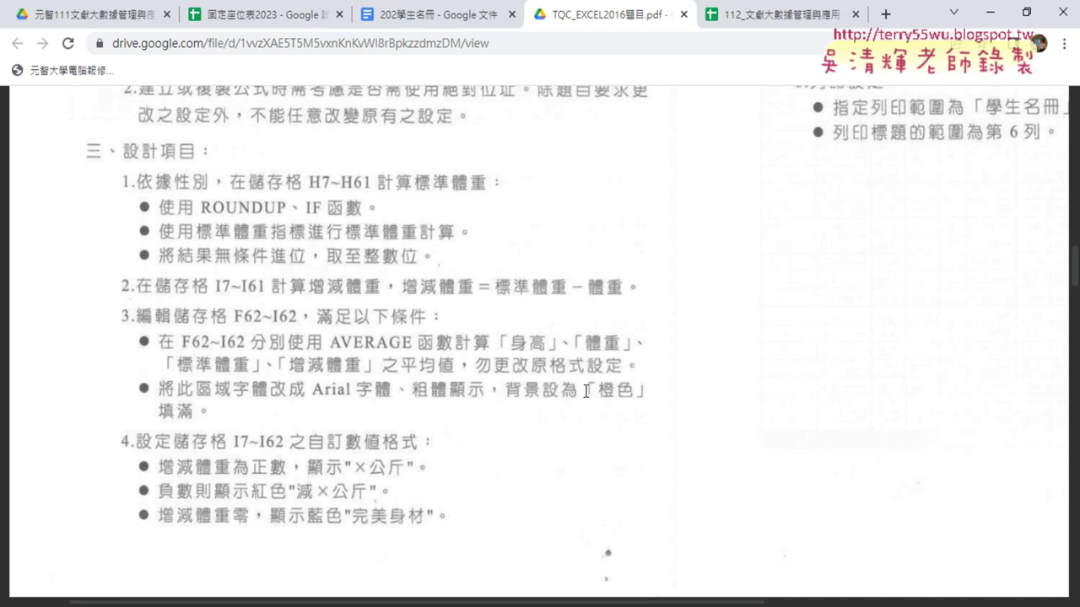
- Set the averages in F62:I62 to the Arial font
click(989, 13)
click(211, 72)
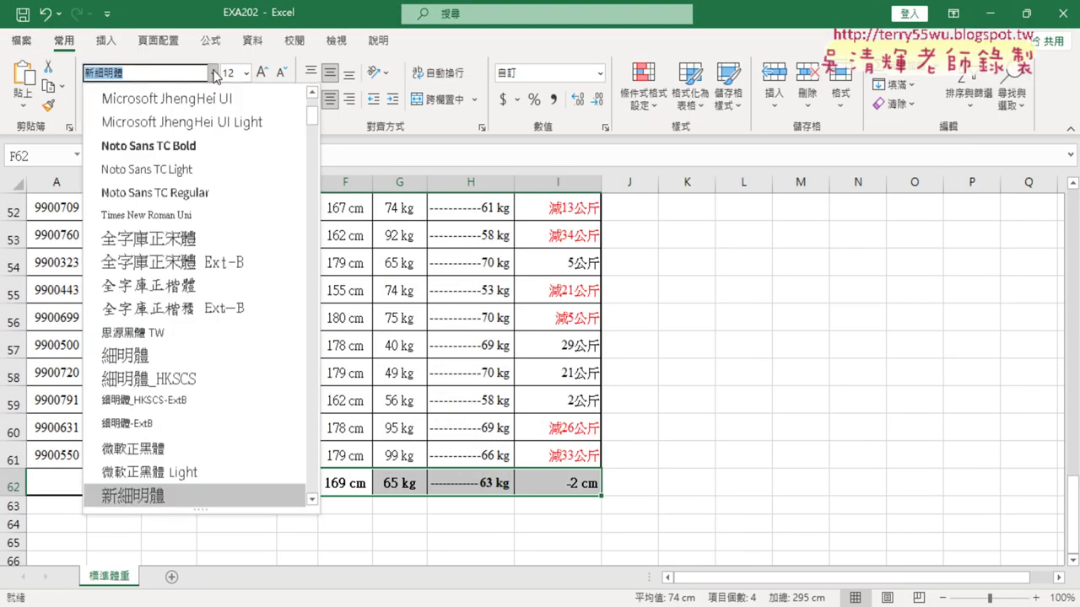
scroll(191, 271, down, 4)
scroll(191, 271, down, 3)
scroll(191, 271, down, 2)
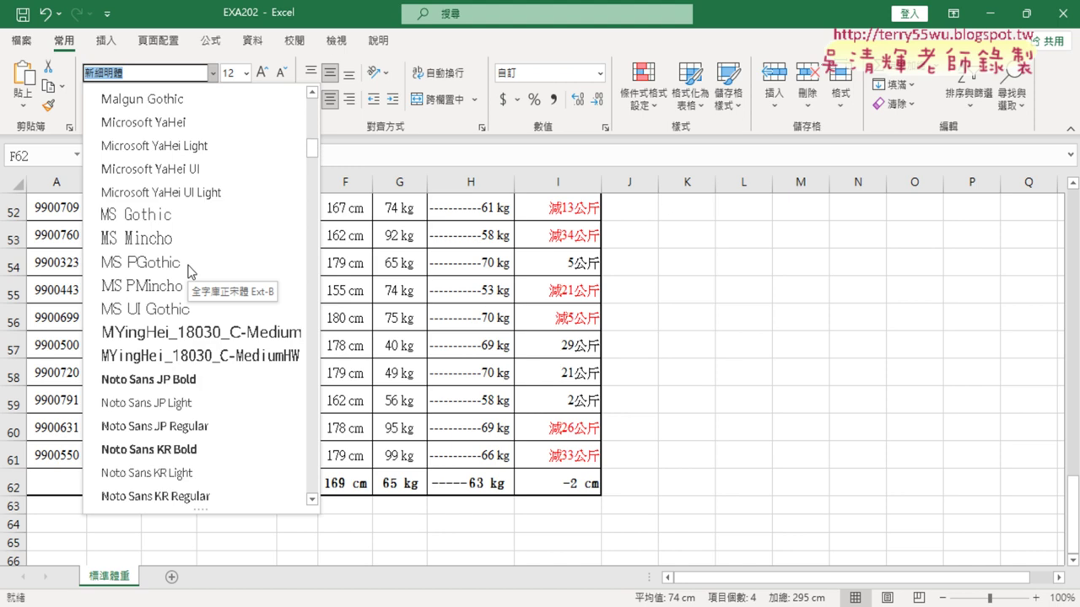
scroll(190, 271, down, 2)
scroll(191, 271, down, 2)
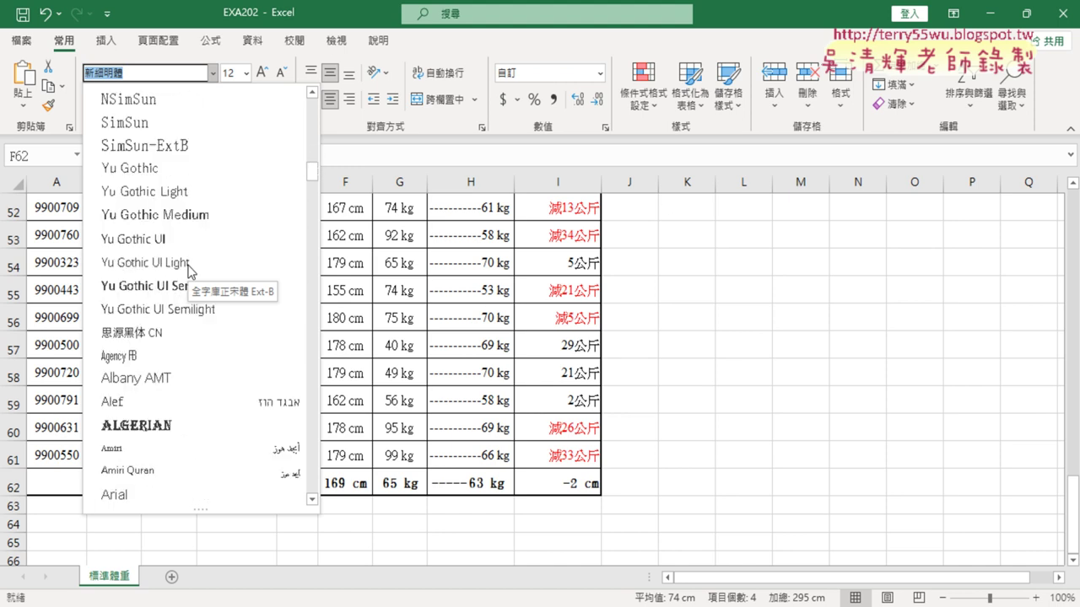
scroll(189, 270, down, 1)
scroll(189, 270, down, 1)
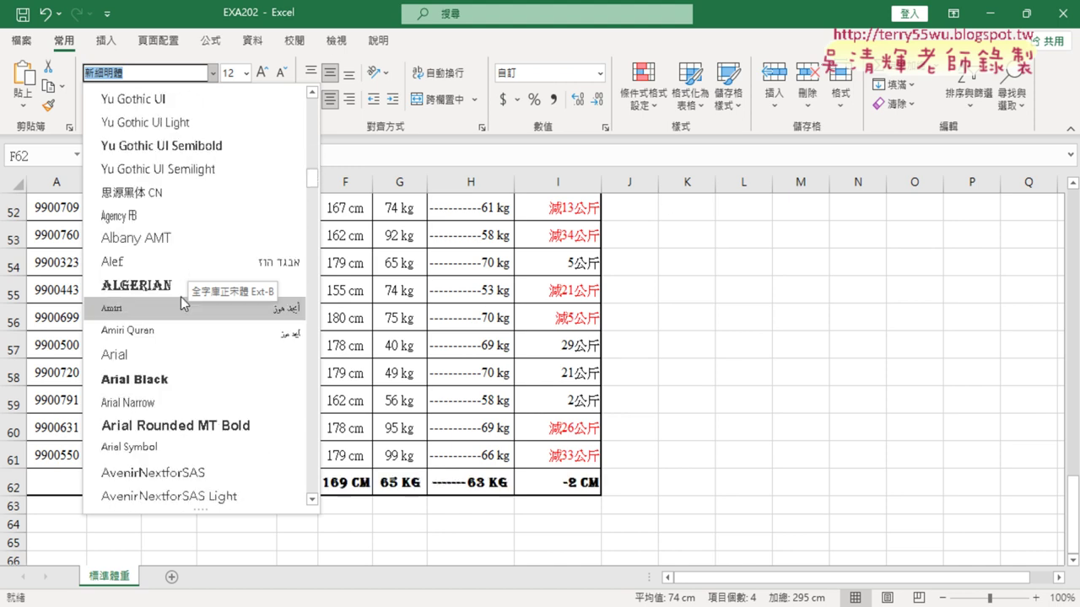
click(168, 366)
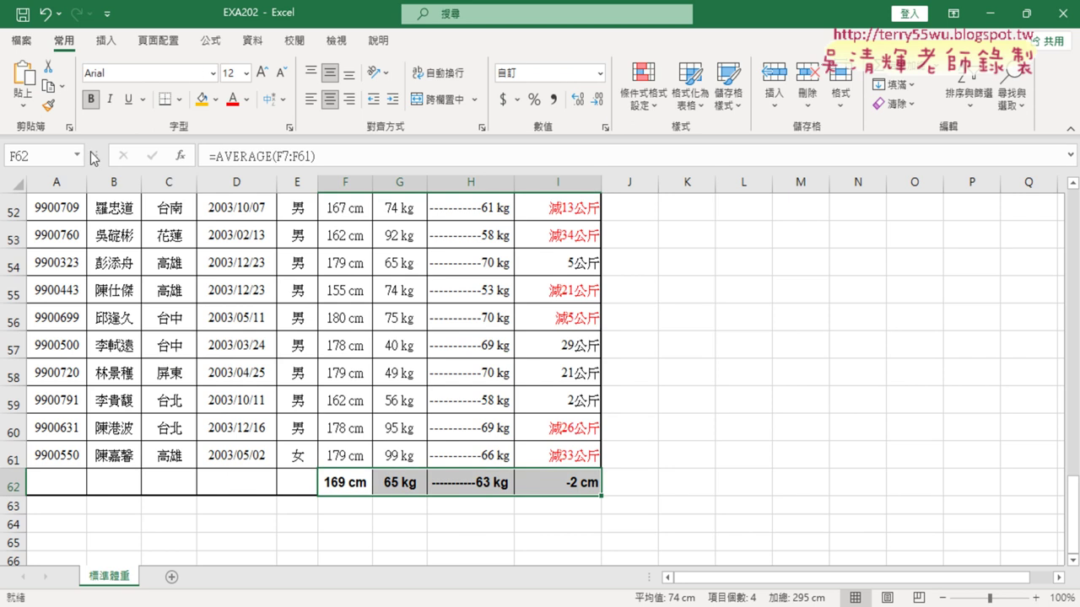
- Give F62:I62 an orange fill and go back to the instructions PDF
click(216, 100)
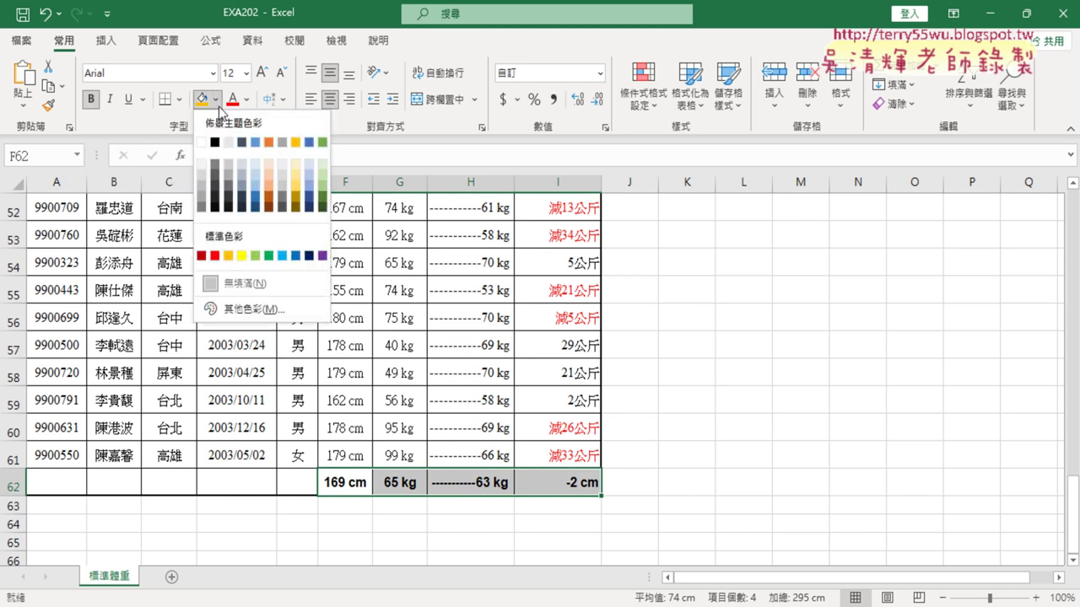
click(234, 261)
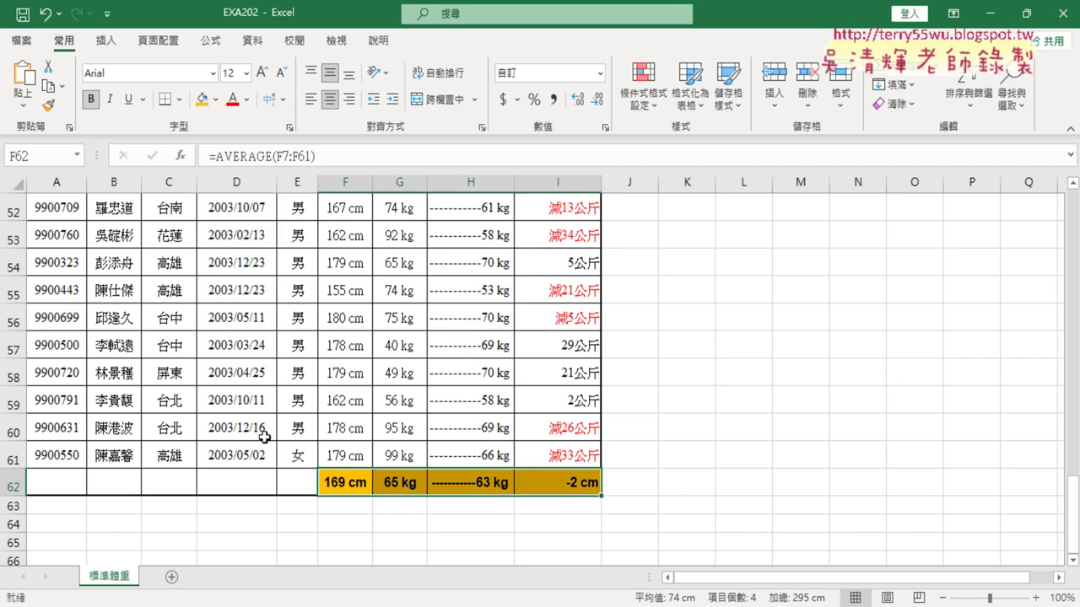
mouse_move(533, 499)
click(485, 548)
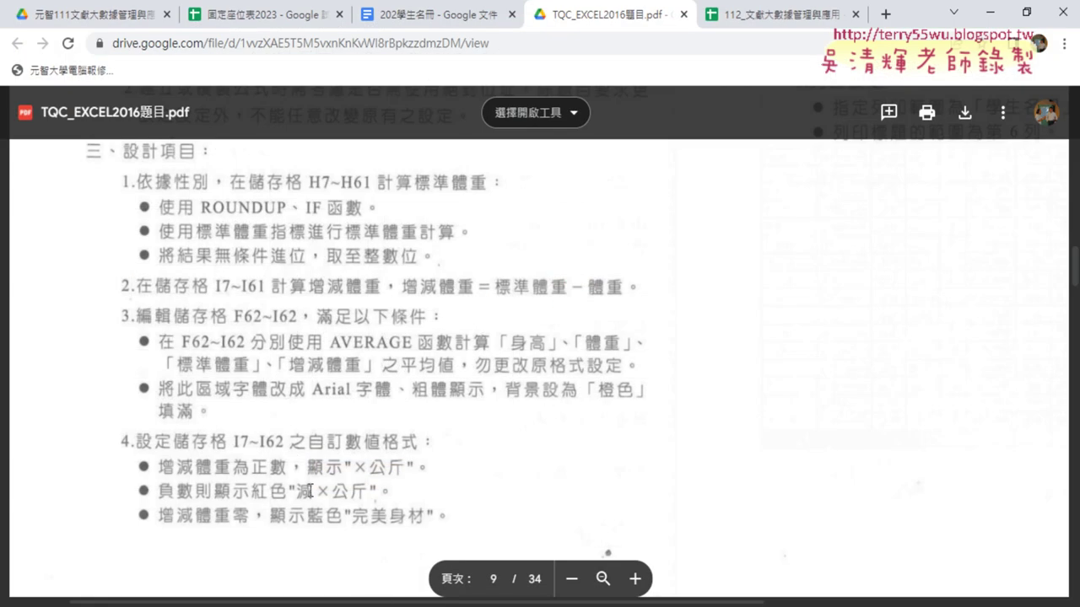
- Read the PDF's range-naming and print-setting items 5 and 6, then return to the workbook
scroll(718, 490, up, 3)
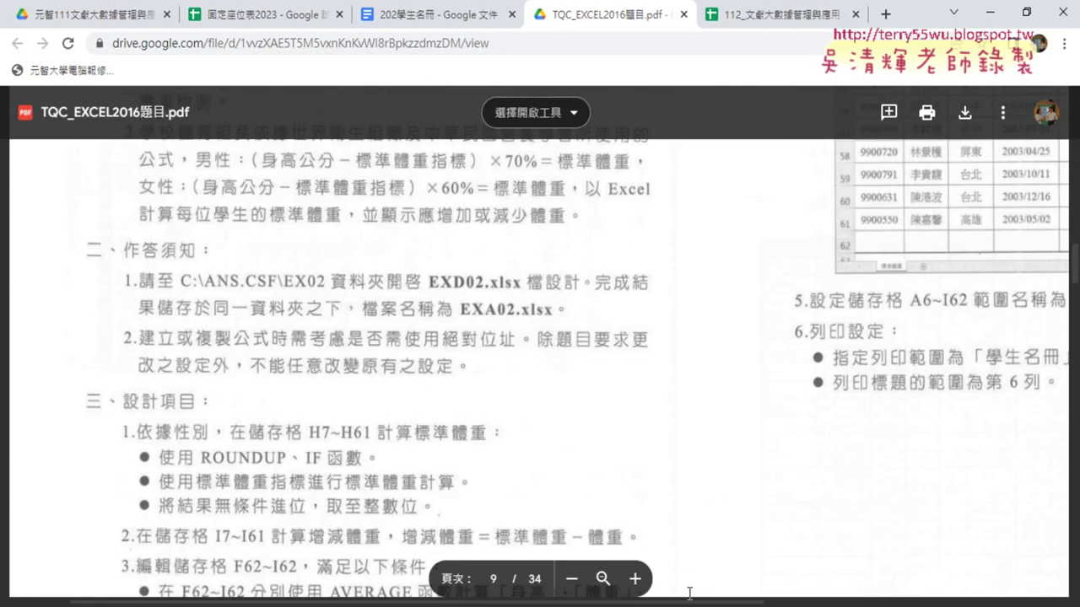
drag(707, 604, 945, 605)
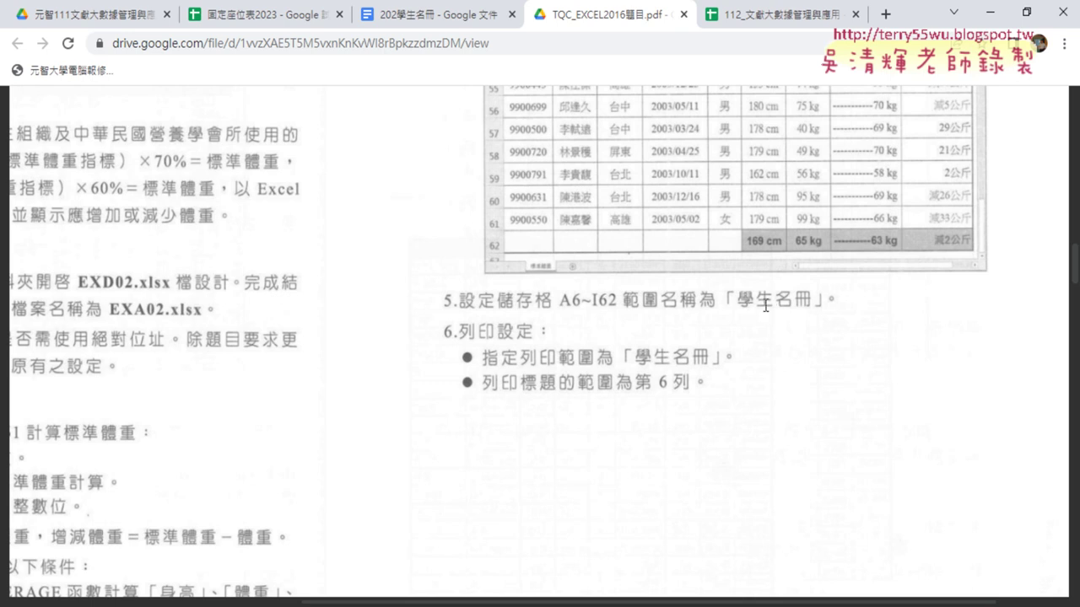
click(989, 17)
- Select the table from header A6 across to I6 and down to row 61
scroll(938, 494, up, 5)
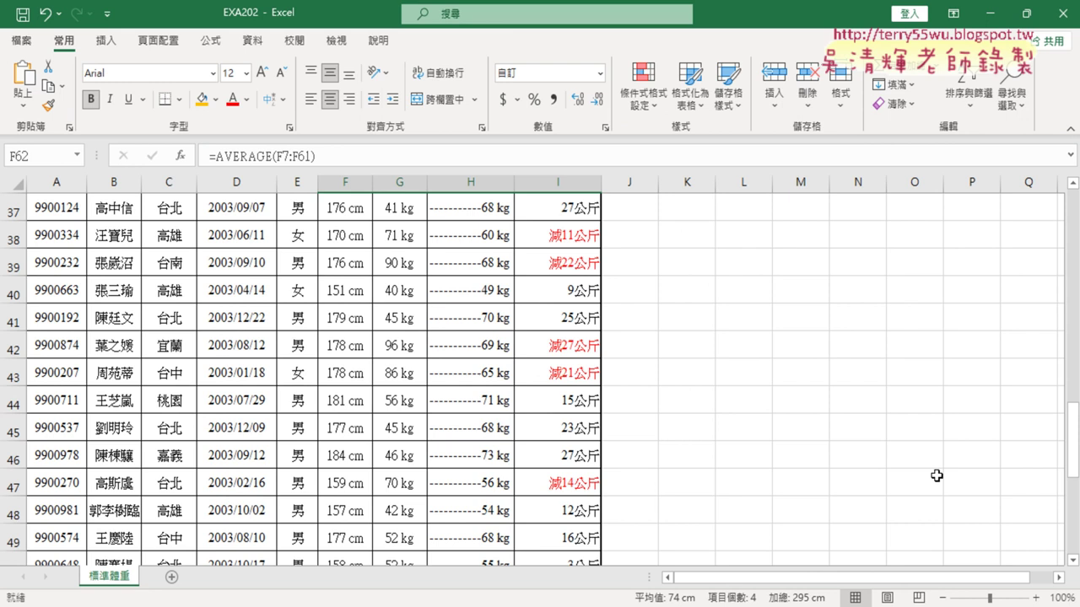
scroll(936, 476, up, 10)
scroll(937, 476, up, 2)
click(53, 348)
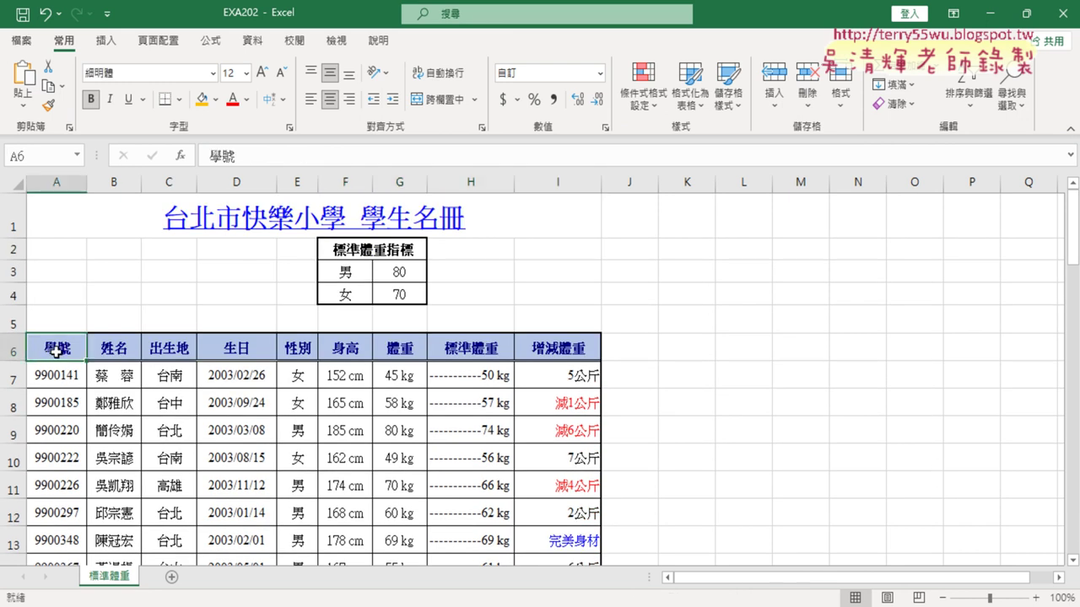
key(ctrl+shift+Right)
key(ctrl+shift+Down)
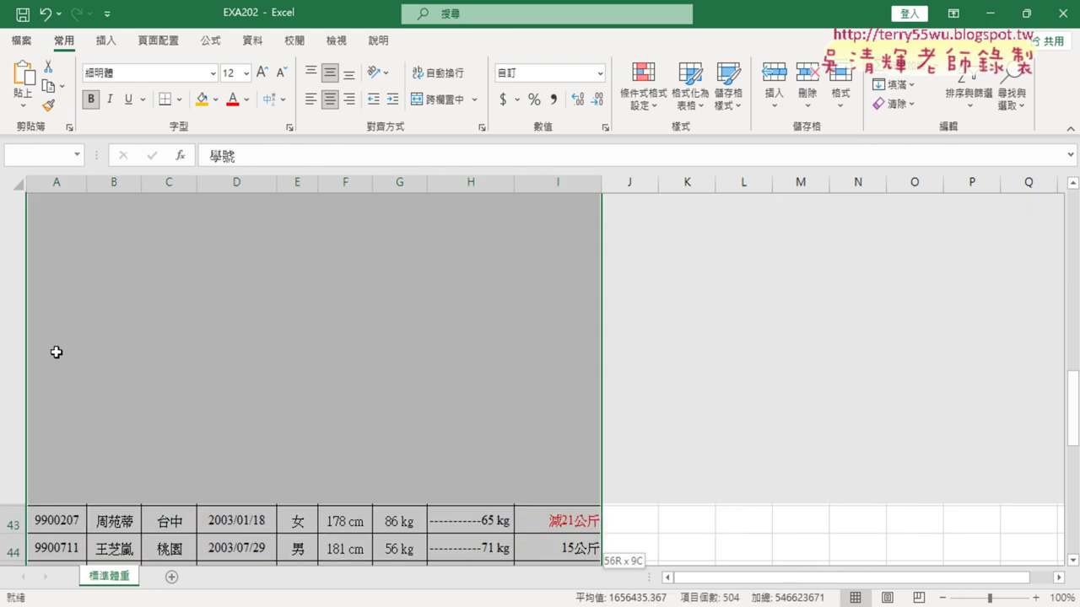
scroll(56, 351, down, 2)
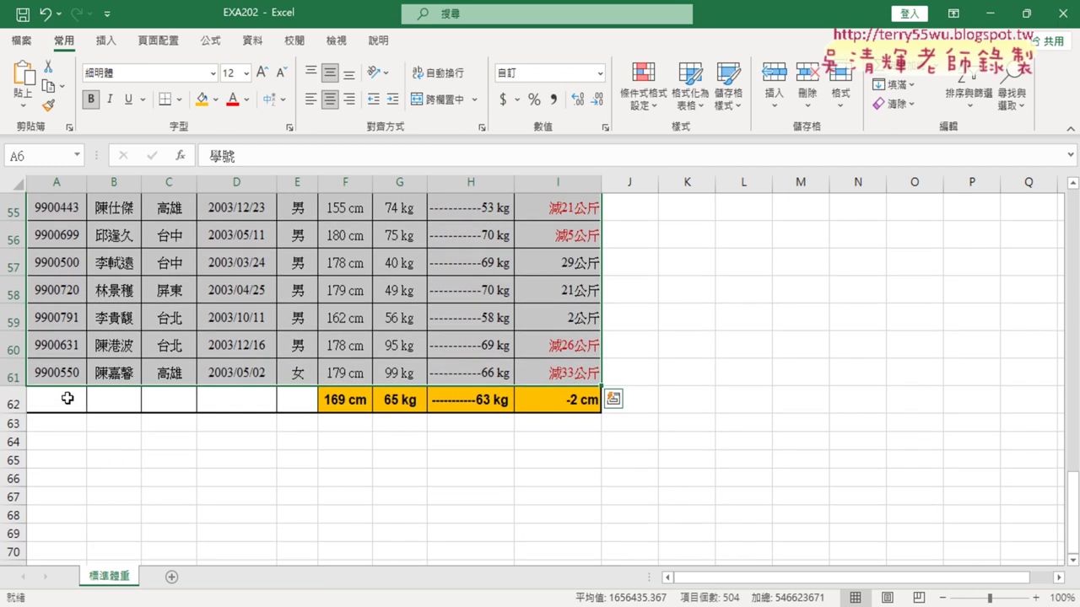
key(alt+Tab)
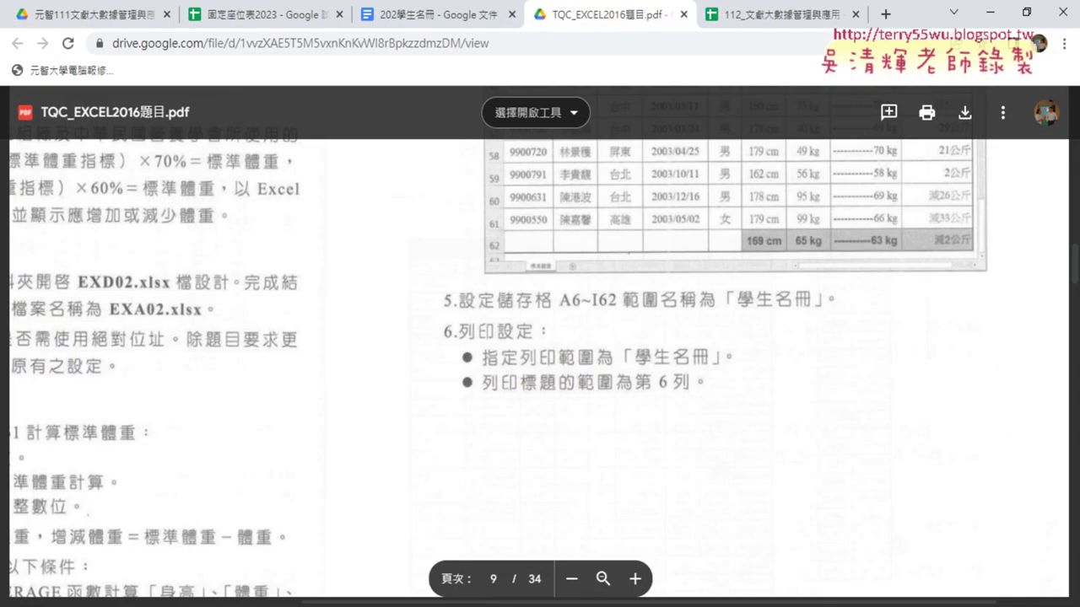
key(alt+Tab)
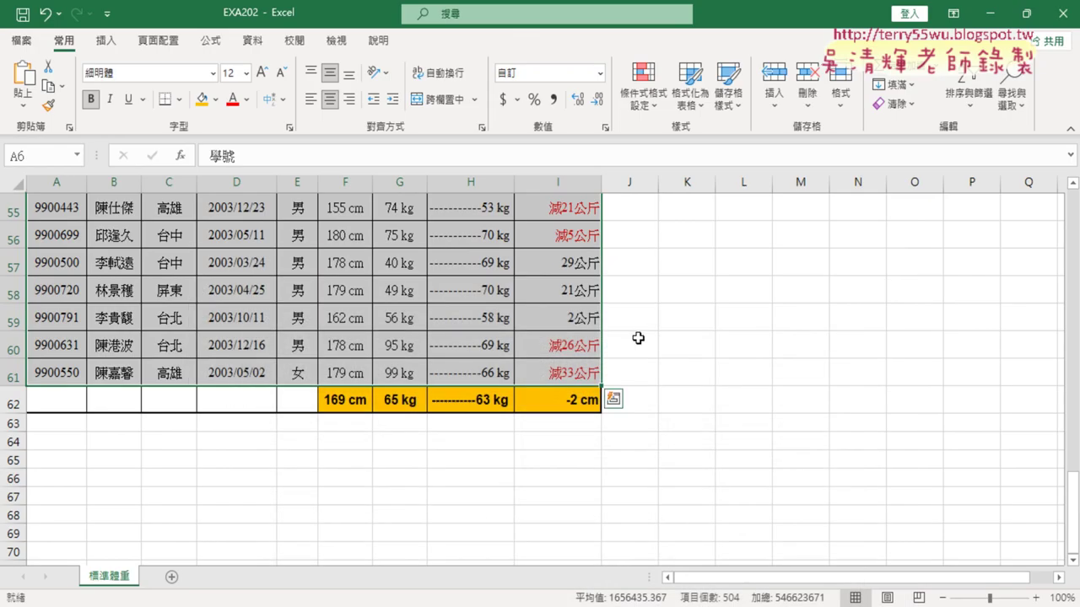
- Reselect from A6 and extend the selection to I62, including the orange averages row
scroll(458, 422, up, 9)
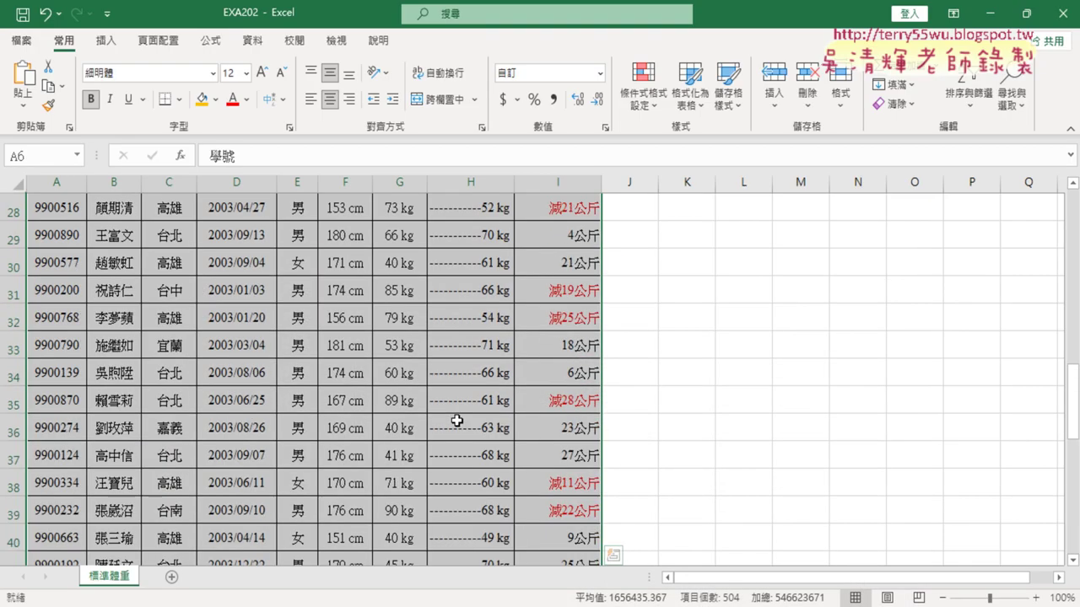
scroll(456, 420, up, 6)
scroll(457, 420, up, 3)
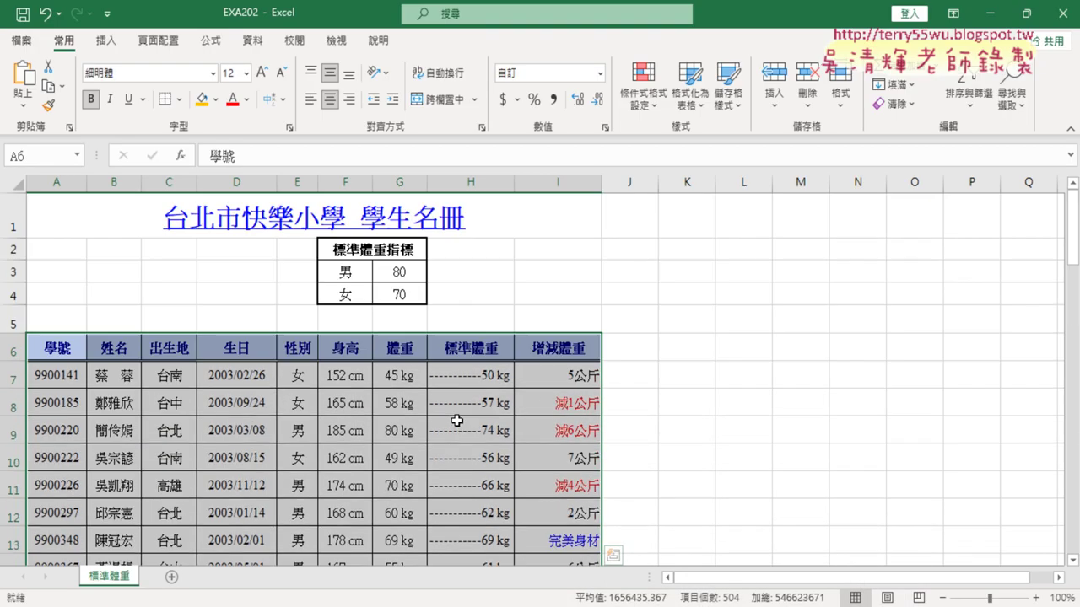
click(51, 349)
scroll(458, 424, down, 4)
scroll(458, 424, down, 9)
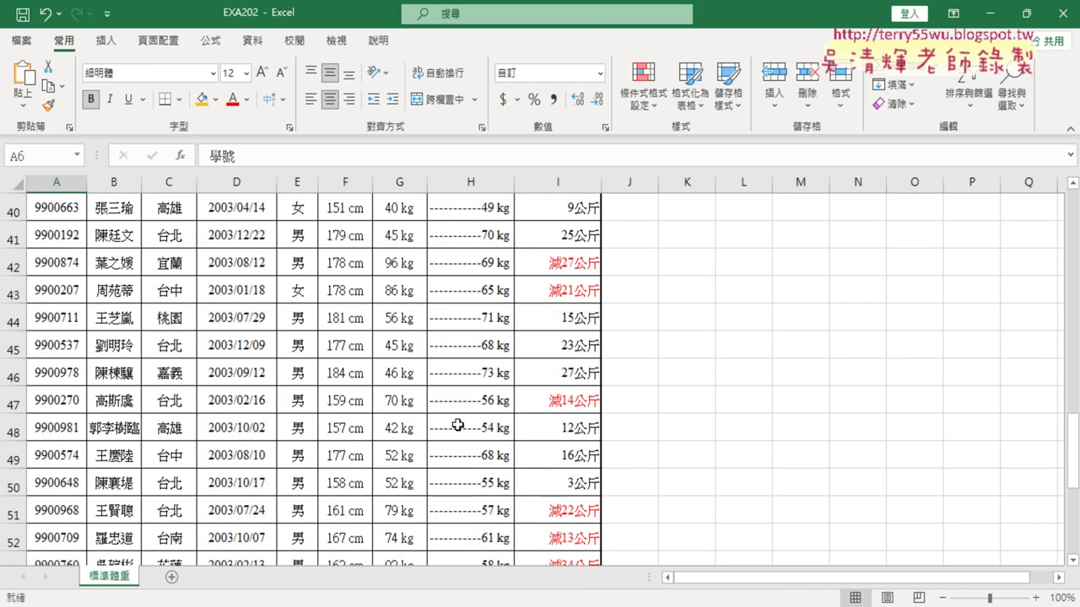
scroll(458, 425, down, 4)
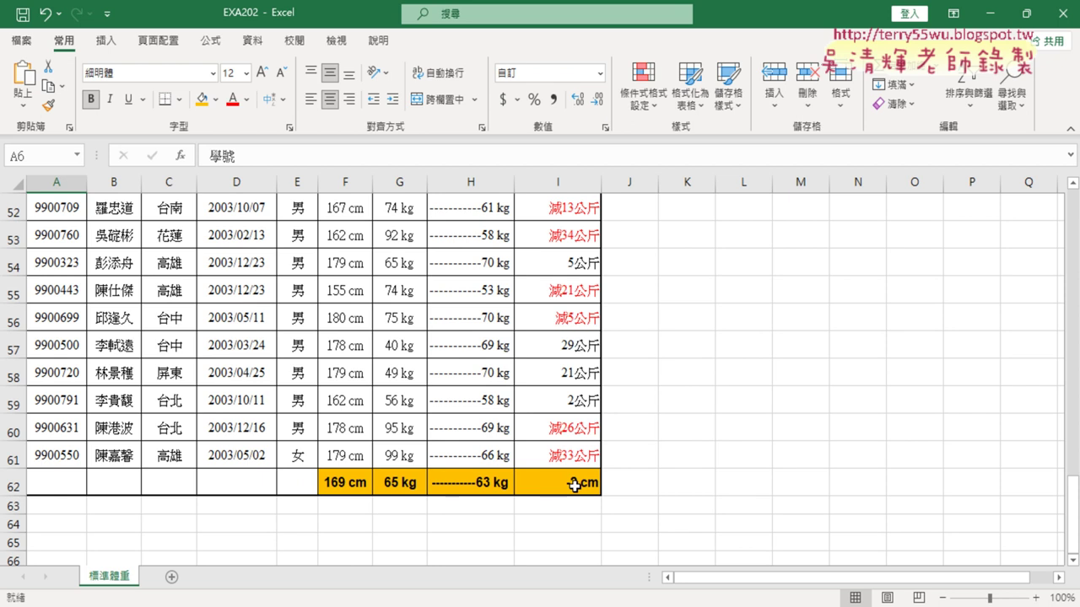
shift+click(573, 485)
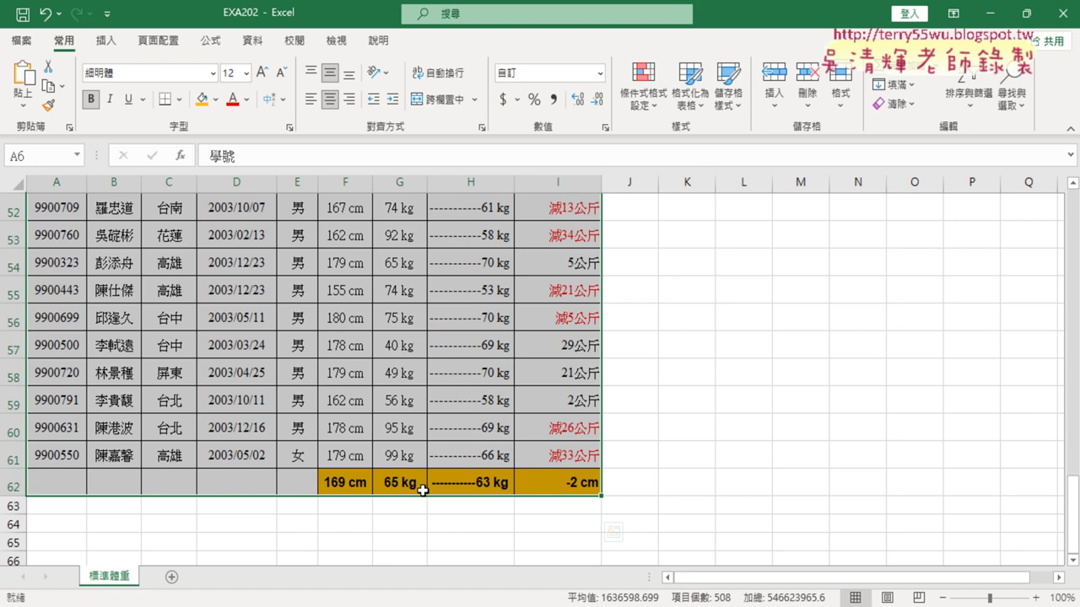
- Name the selected range A6:I62 '學生名冊' in the Name Box
click(55, 161)
text(c)
key(BackSpace)
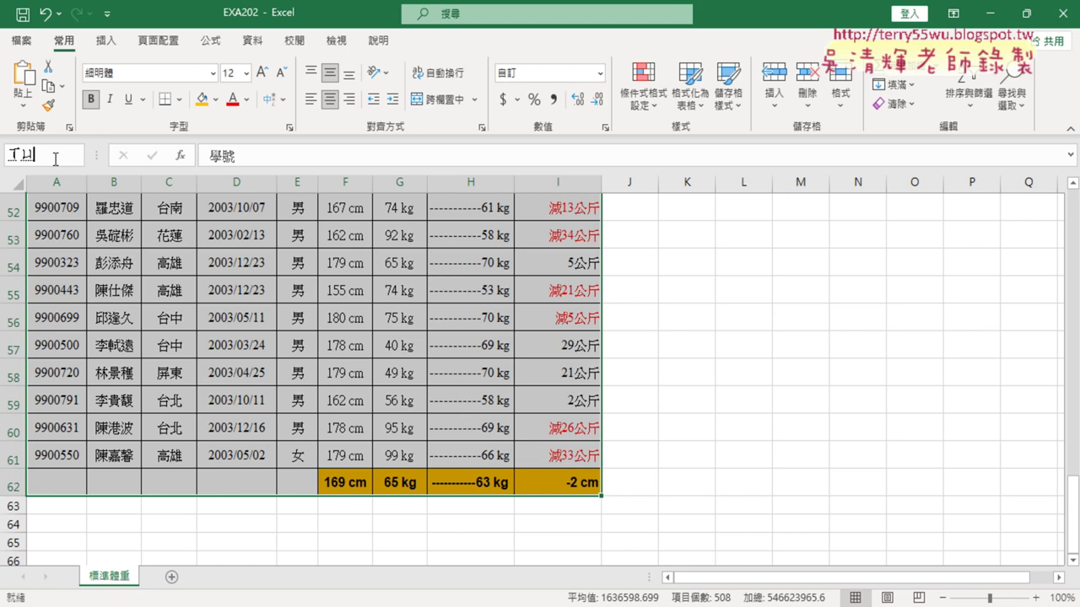
text(學)
text(生)
text(明)
text(冊)
key(Return)
key(Return)
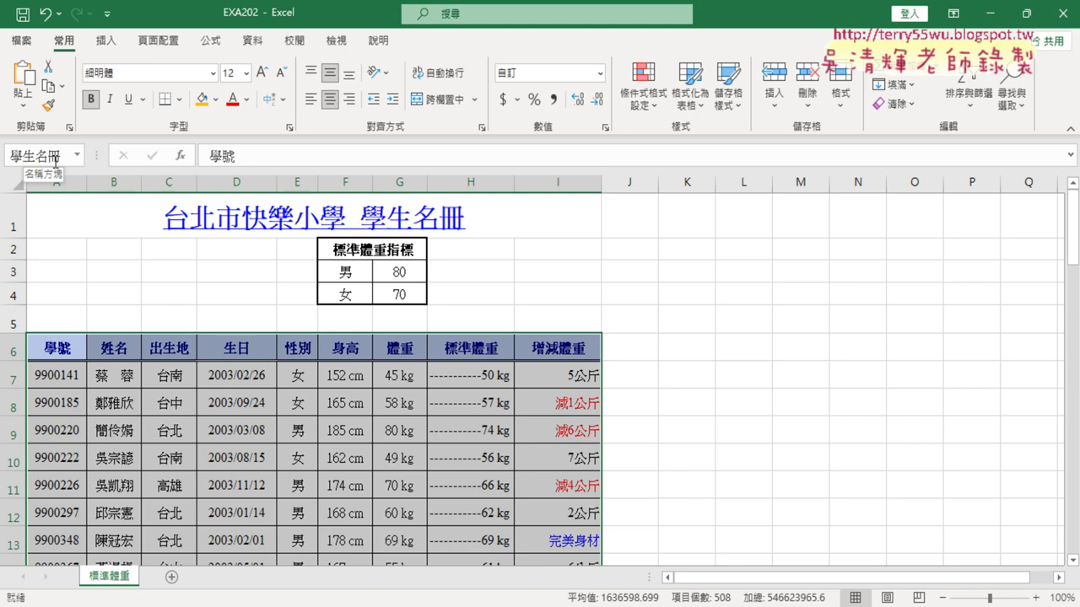
- Check in Name Manager that 學生名冊 refers to 標準體重!$A$6:$I$62, then return to the PDF
click(212, 39)
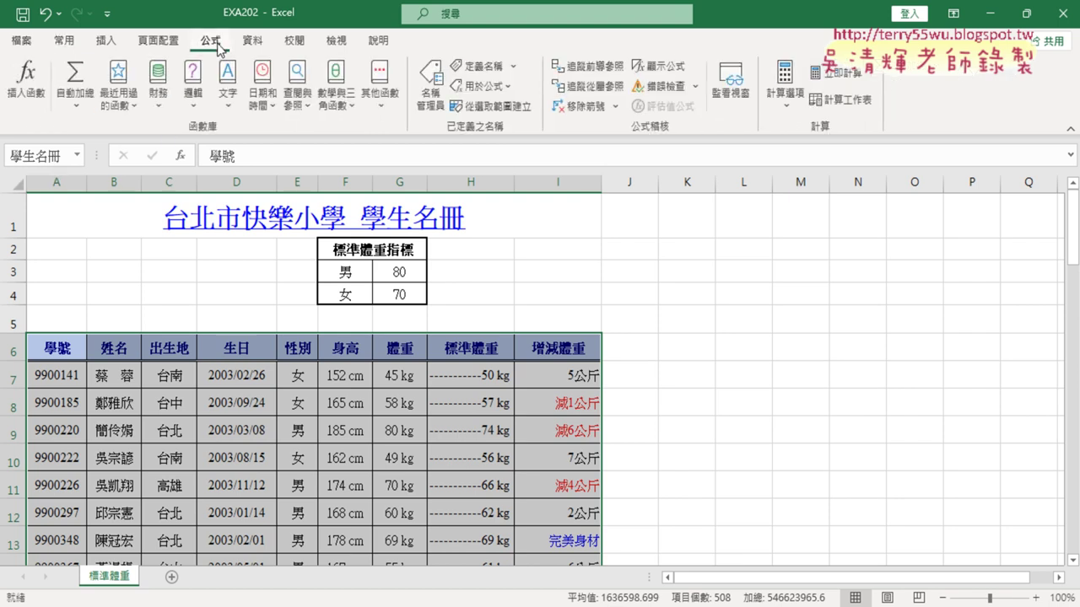
click(431, 95)
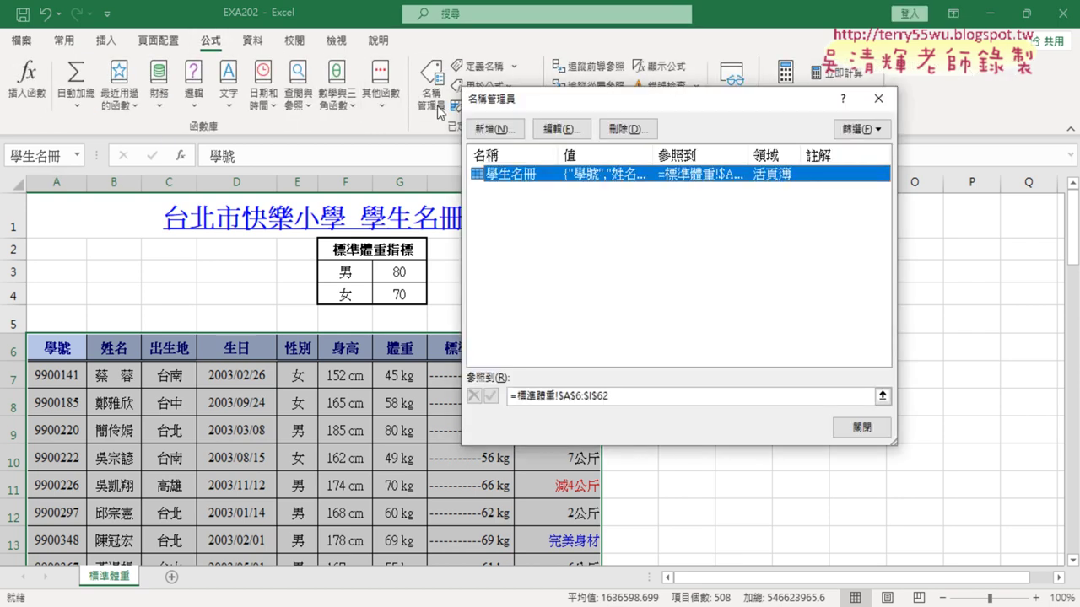
click(626, 396)
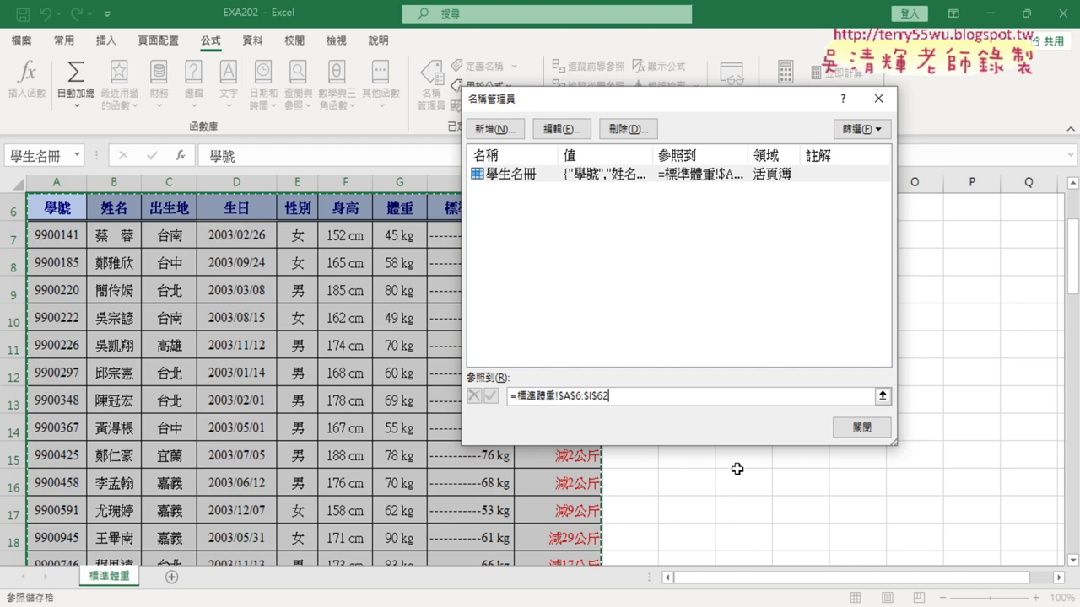
click(860, 428)
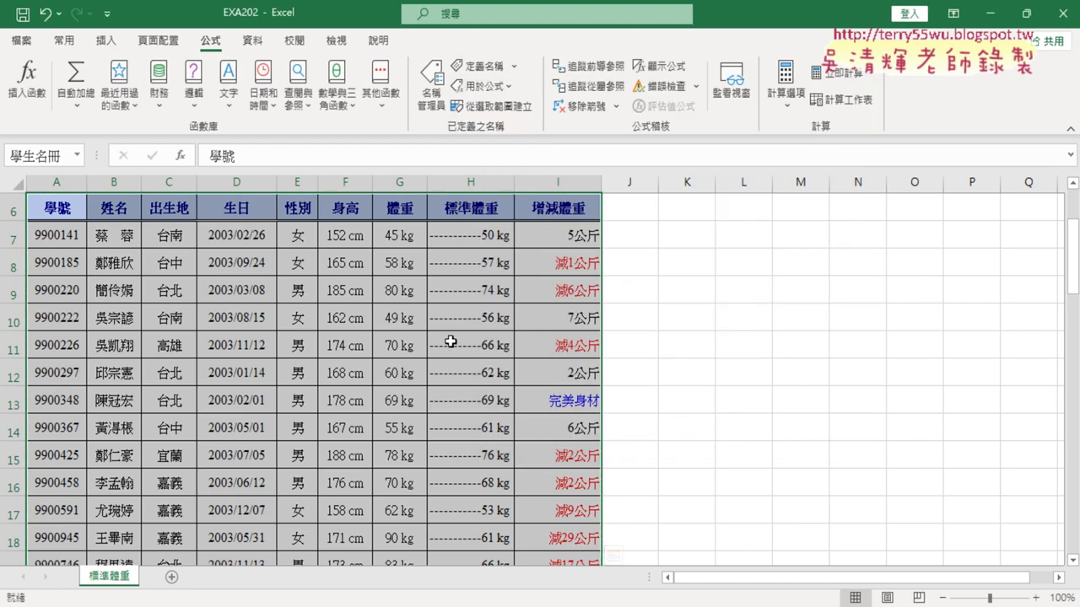
key(alt+Tab)
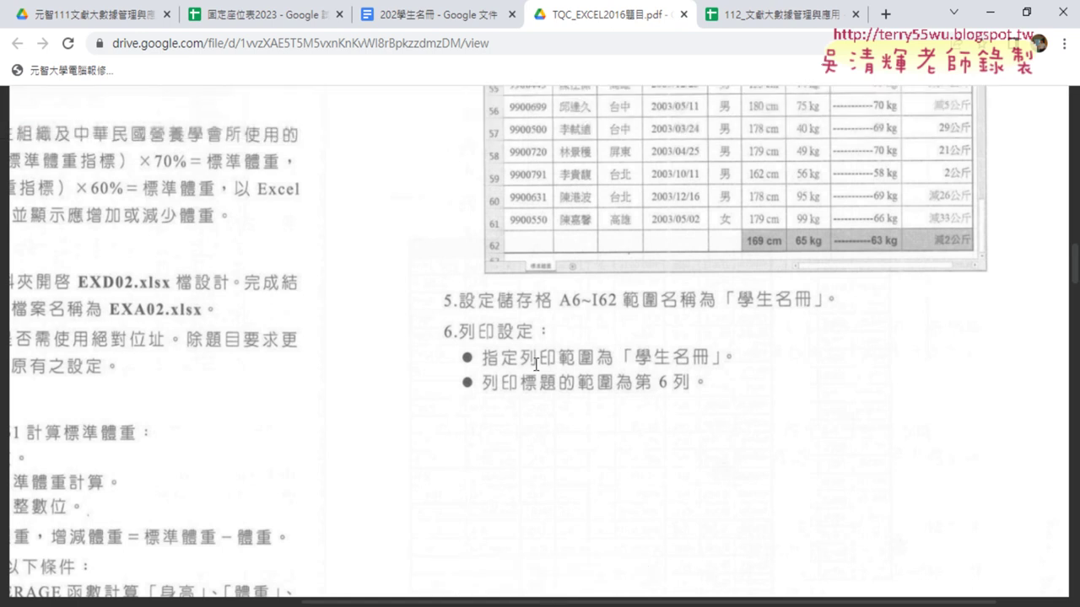
- Return to Excel's Page Layout tools, marking the Page Setup launcher for viewers
click(989, 12)
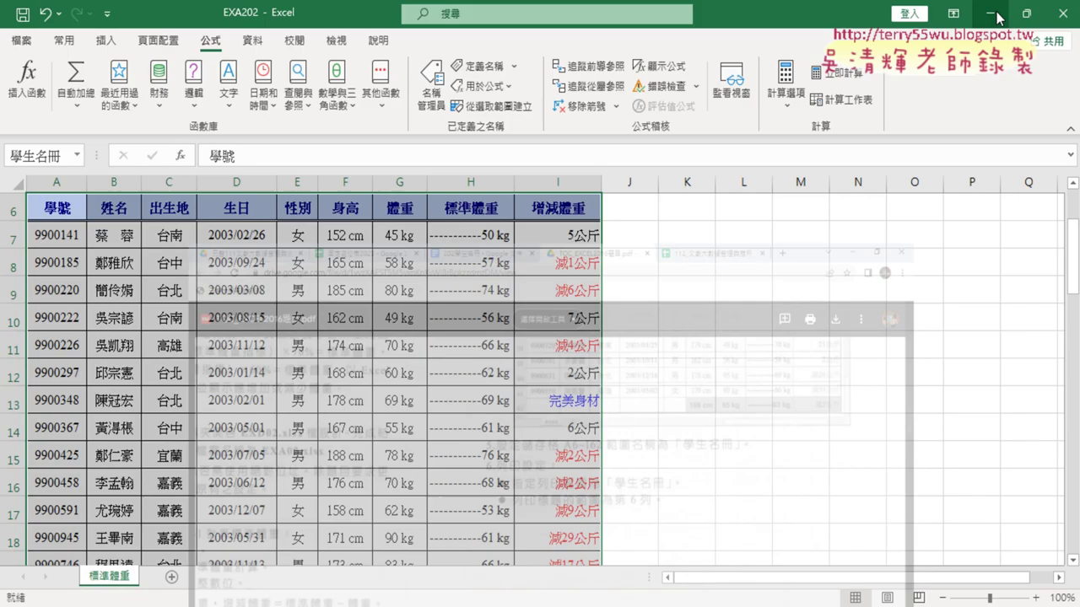
click(157, 43)
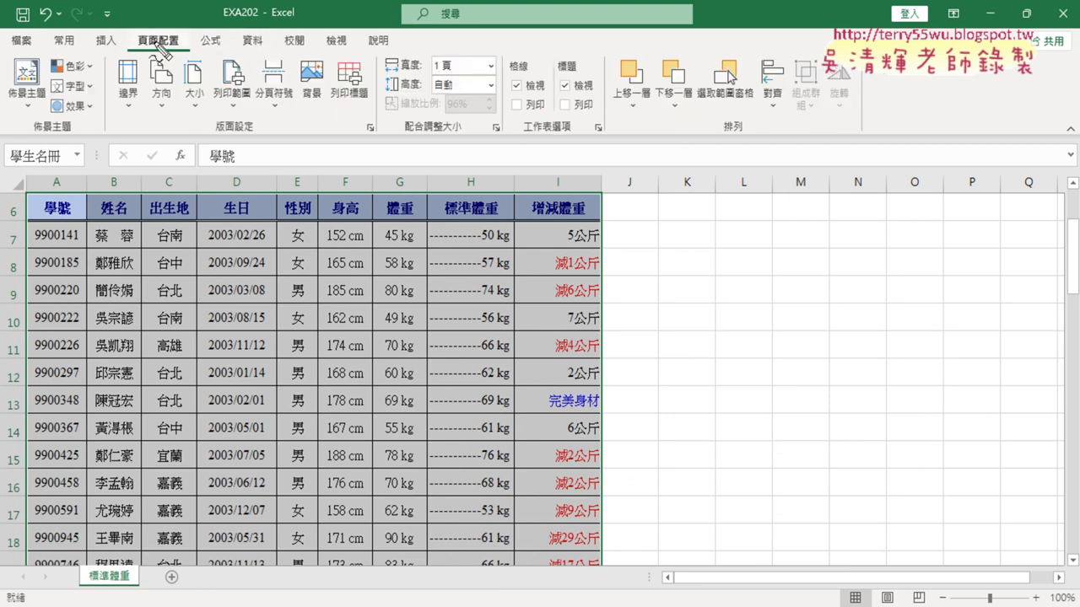
drag(189, 55, 177, 59)
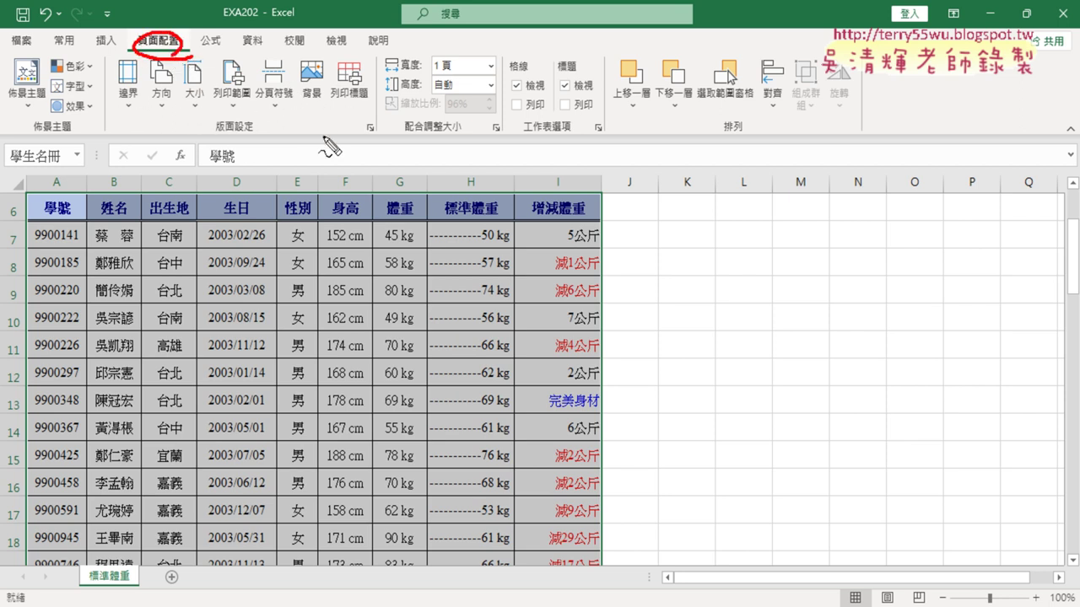
drag(376, 118, 354, 135)
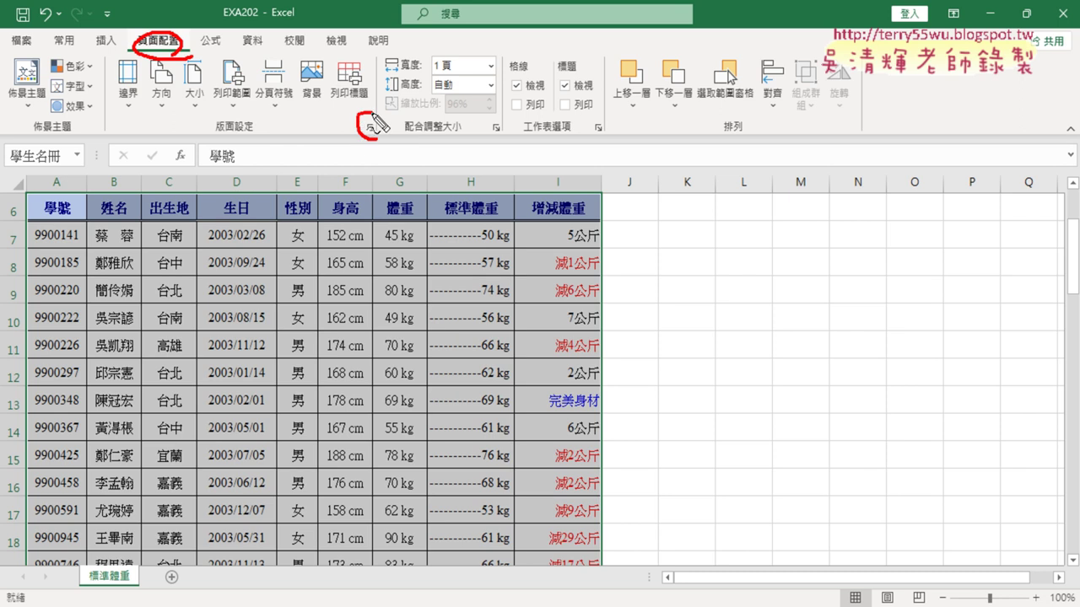
mouse_move(171, 56)
mouse_down()
mouse_move(337, 128)
mouse_move(326, 147)
mouse_up()
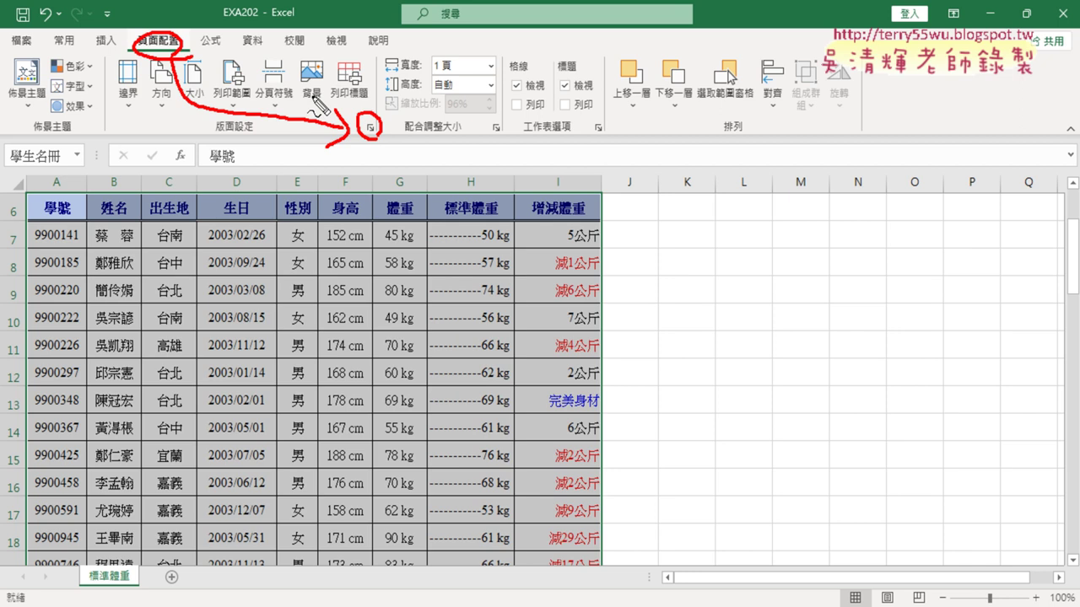
key(Escape)
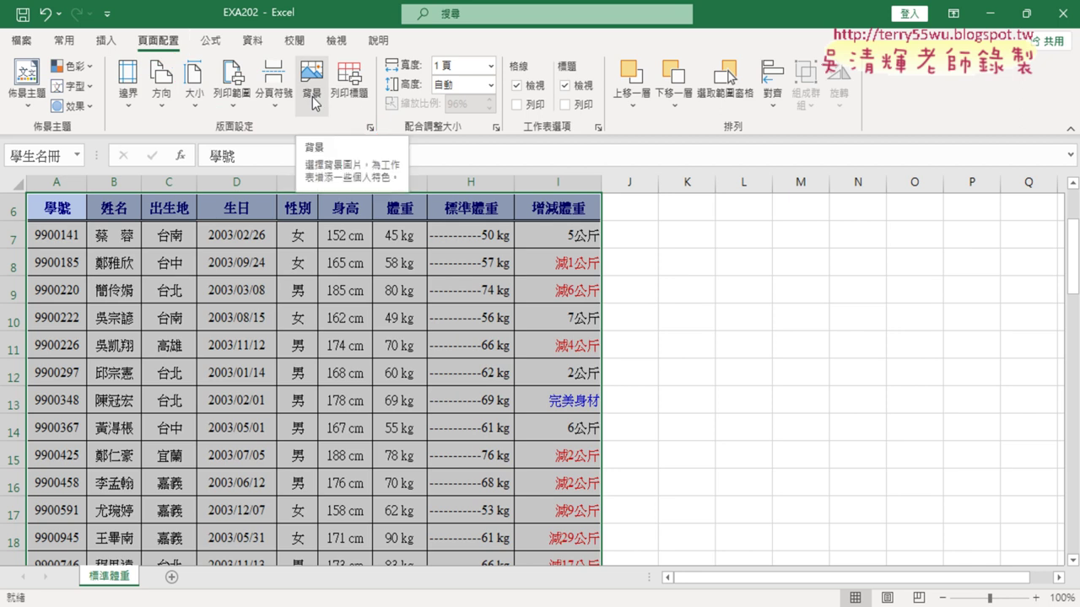
- Open Page Setup's Sheet settings and list defined names for the Print area box
click(371, 131)
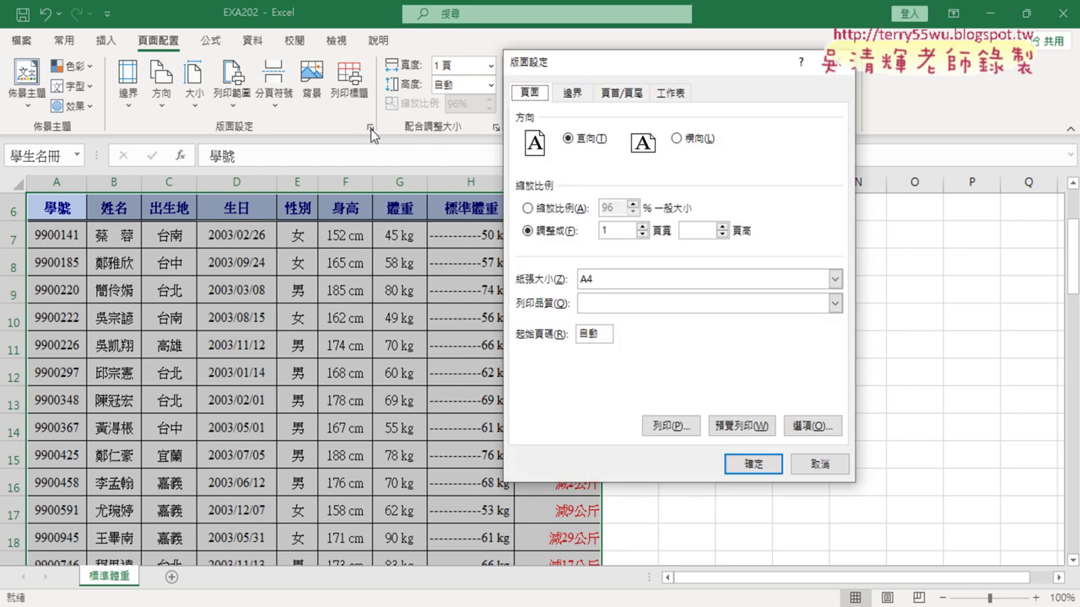
click(672, 94)
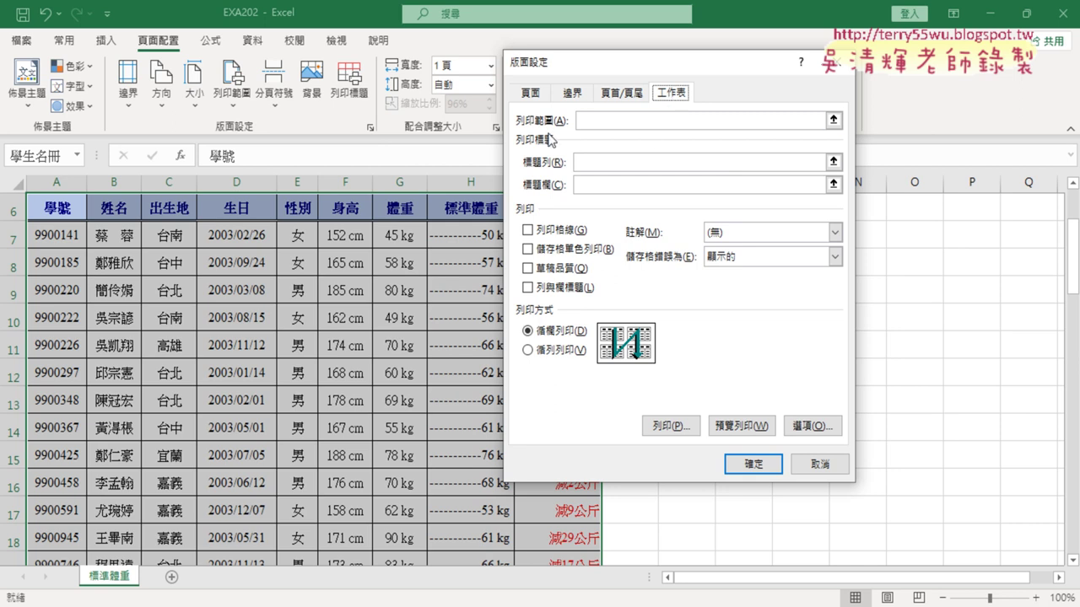
click(603, 121)
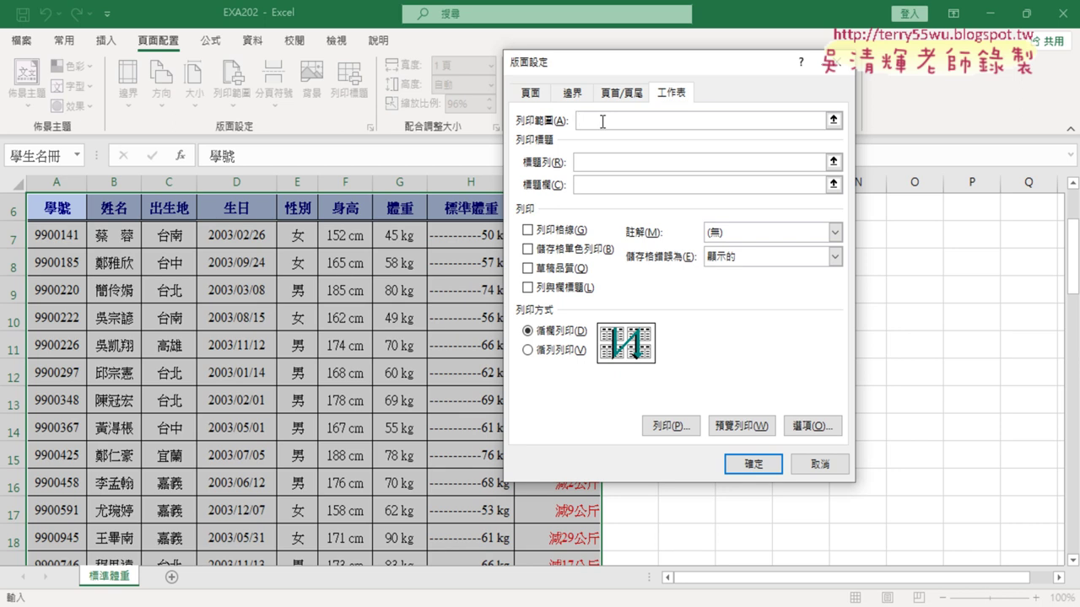
key(F3)
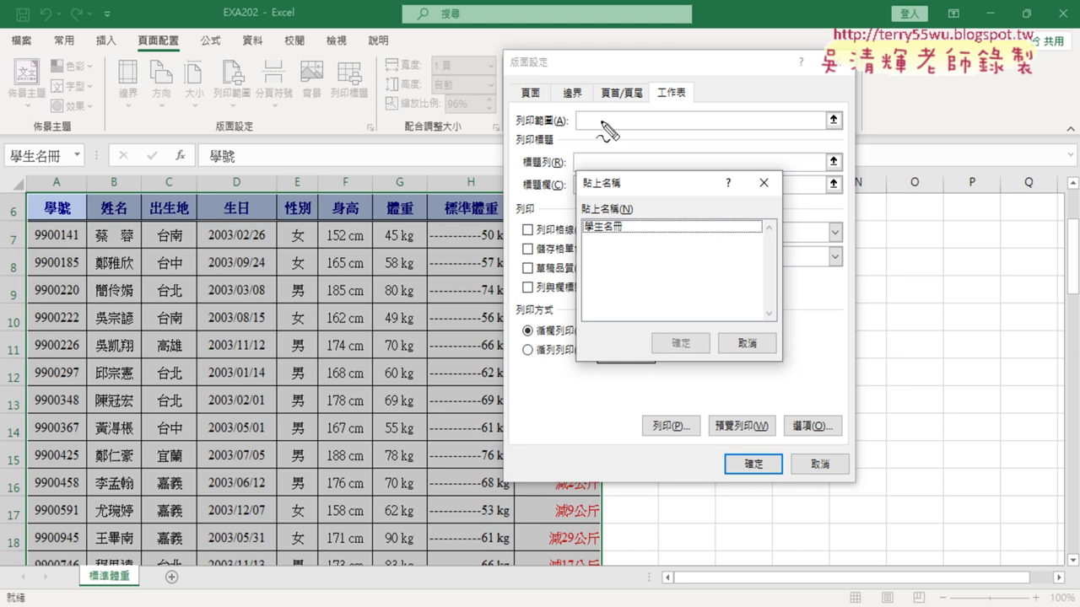
- Annotate the 學生名冊 entry and the F3 name-pasting shortcut for viewers
drag(68, 173, 72, 147)
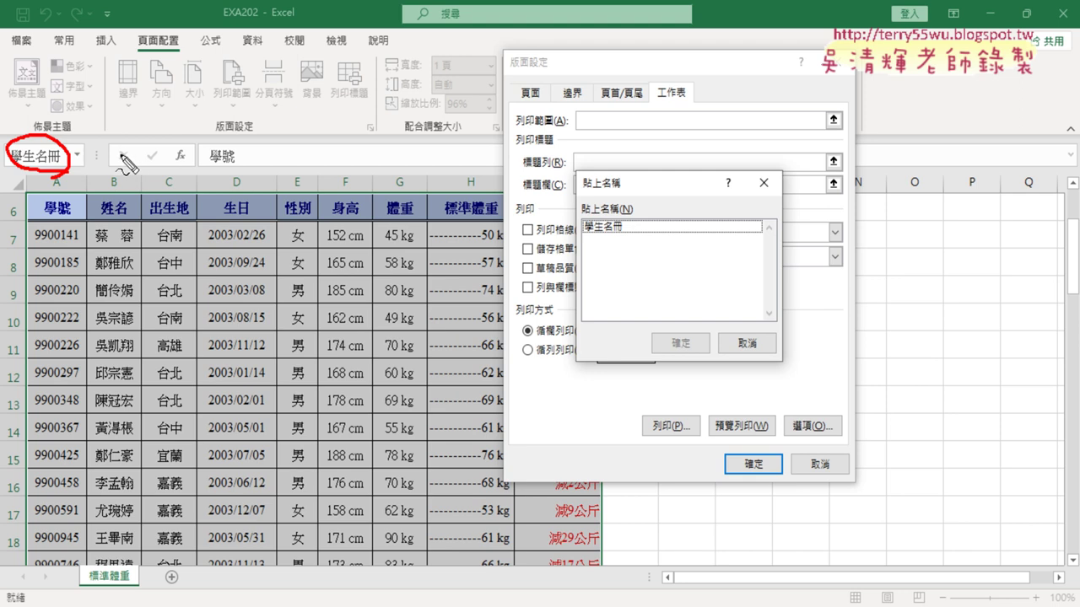
mouse_move(101, 132)
mouse_down()
mouse_move(128, 129)
mouse_move(108, 178)
mouse_move(125, 152)
mouse_move(137, 215)
mouse_move(148, 127)
mouse_move(173, 198)
mouse_move(85, 173)
mouse_up()
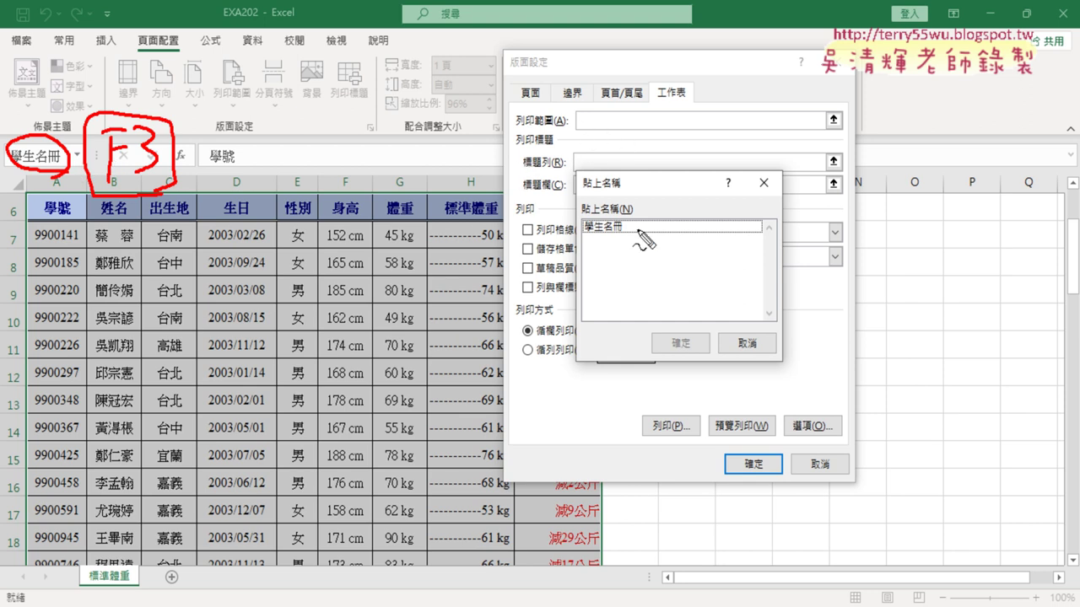
mouse_move(626, 239)
mouse_down()
mouse_move(611, 214)
mouse_move(636, 227)
mouse_up()
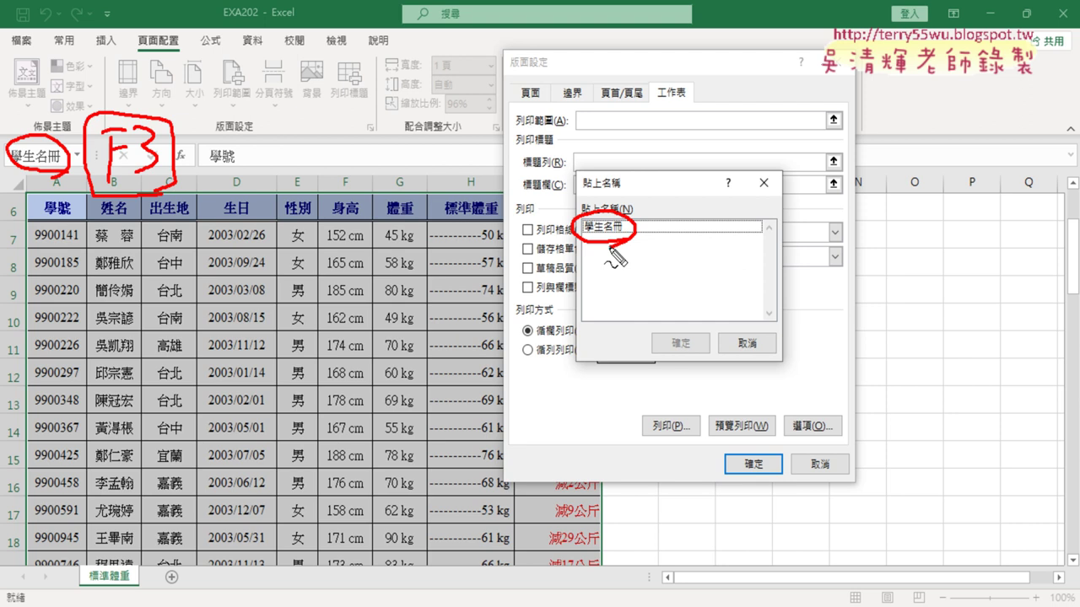
drag(605, 244, 634, 236)
- Set the print area to 學生名冊 from the Paste Name list
drag(362, 116, 358, 120)
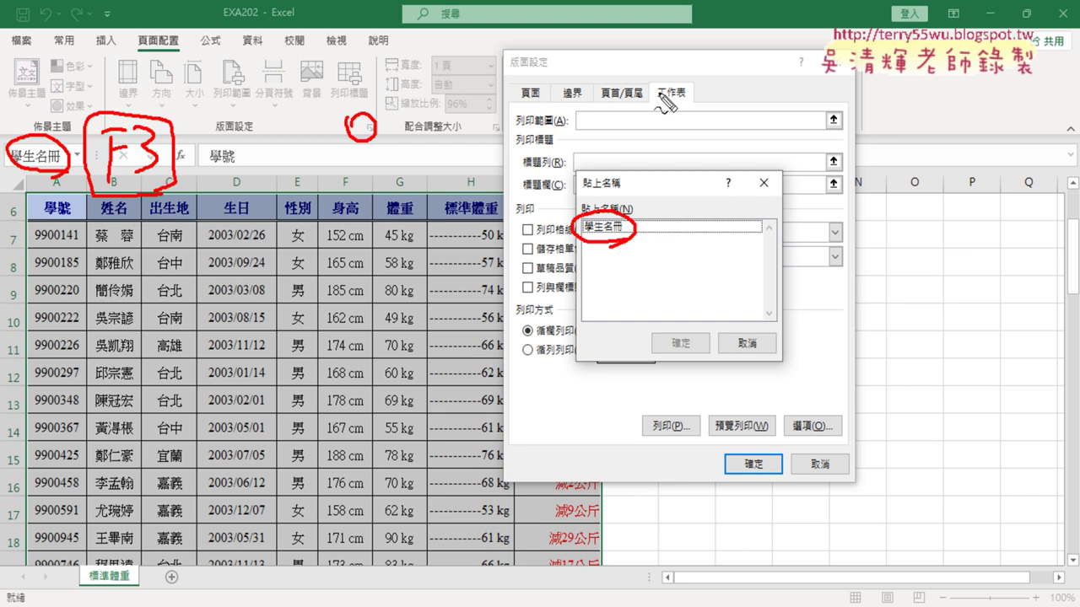
drag(674, 102, 683, 118)
drag(380, 120, 658, 73)
drag(510, 125, 567, 126)
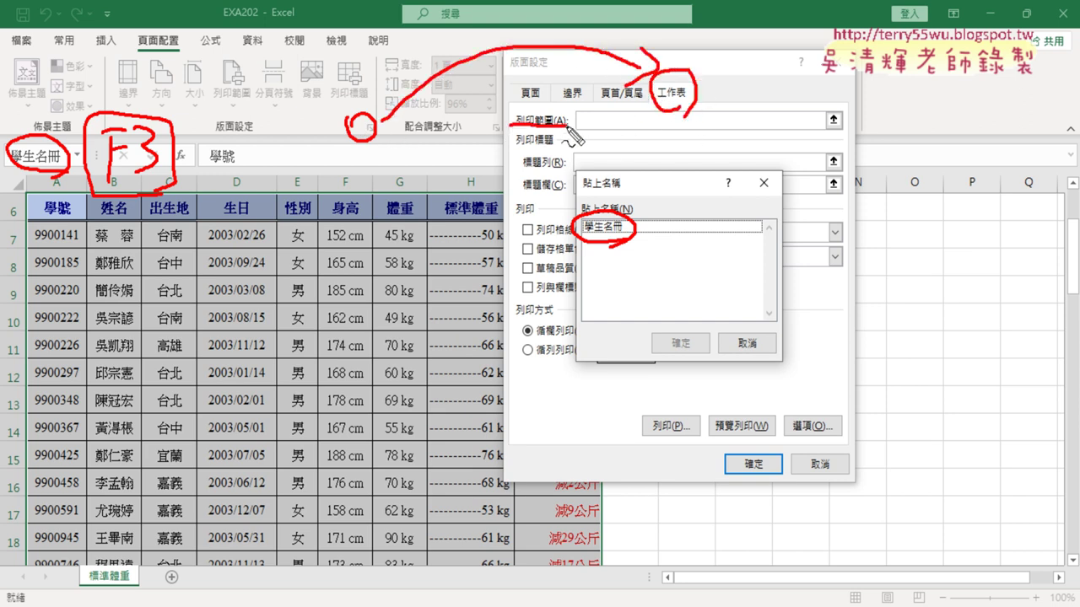
mouse_move(611, 238)
mouse_down()
mouse_move(621, 160)
mouse_move(644, 169)
mouse_up()
key(Escape)
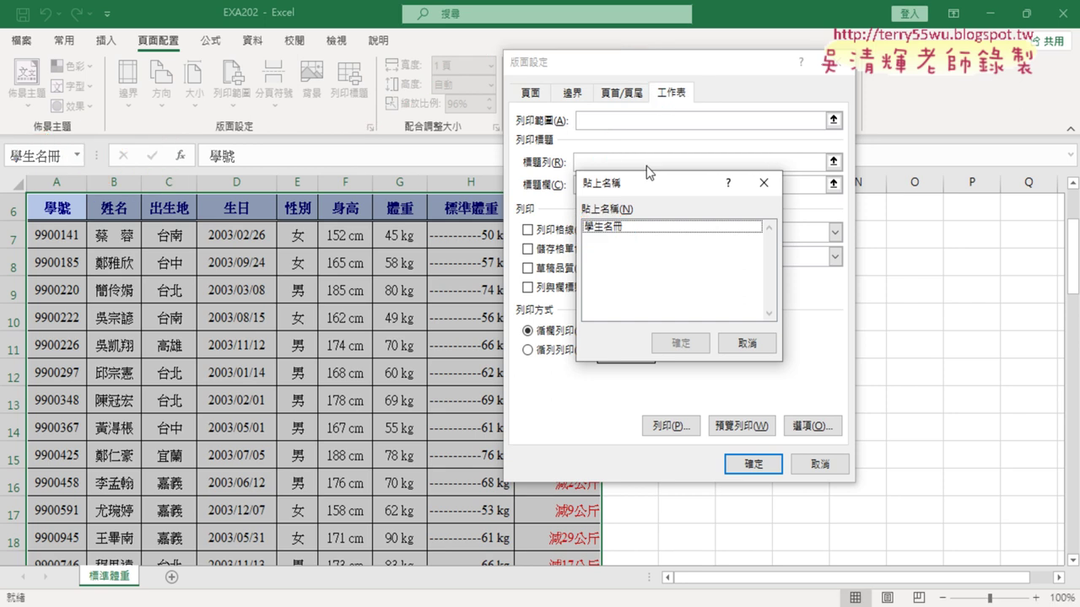
double_click(645, 228)
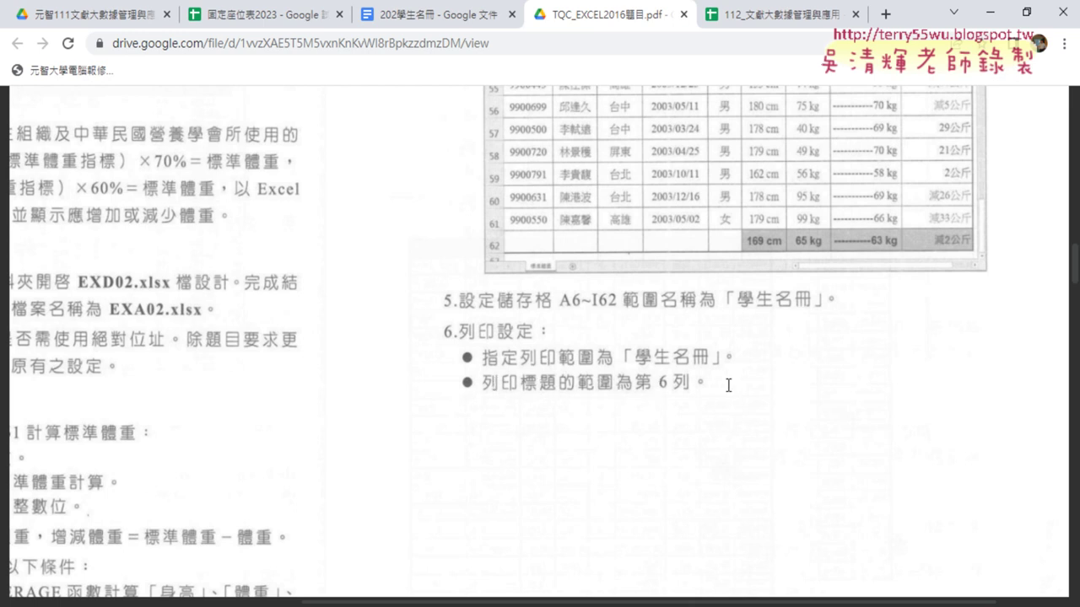
click(990, 12)
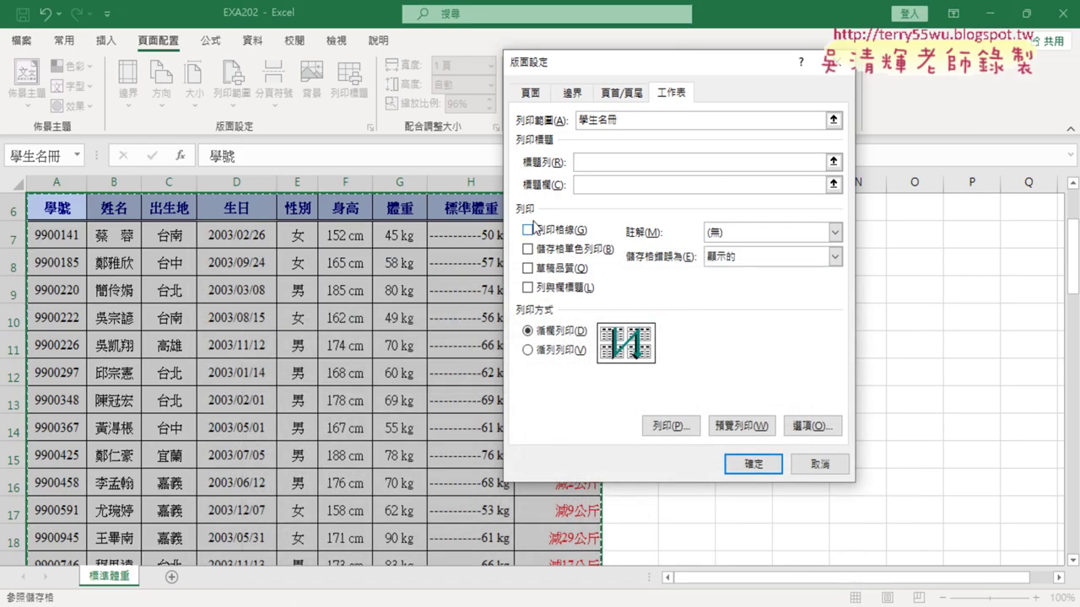
- Set row 6 ($6:$6) as the rows to repeat at top, then preview the printout
click(582, 161)
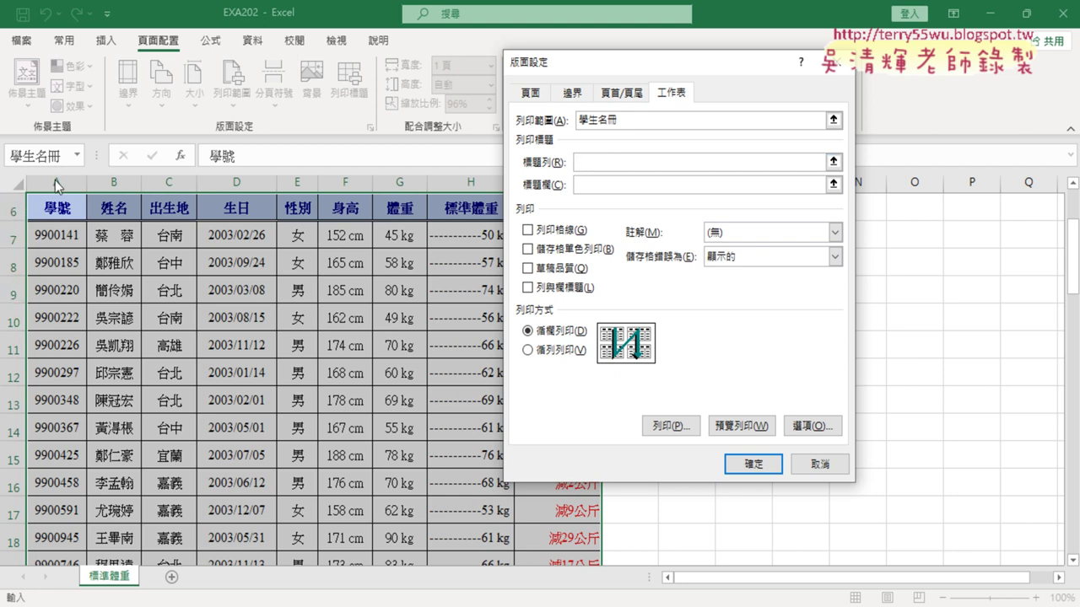
click(12, 211)
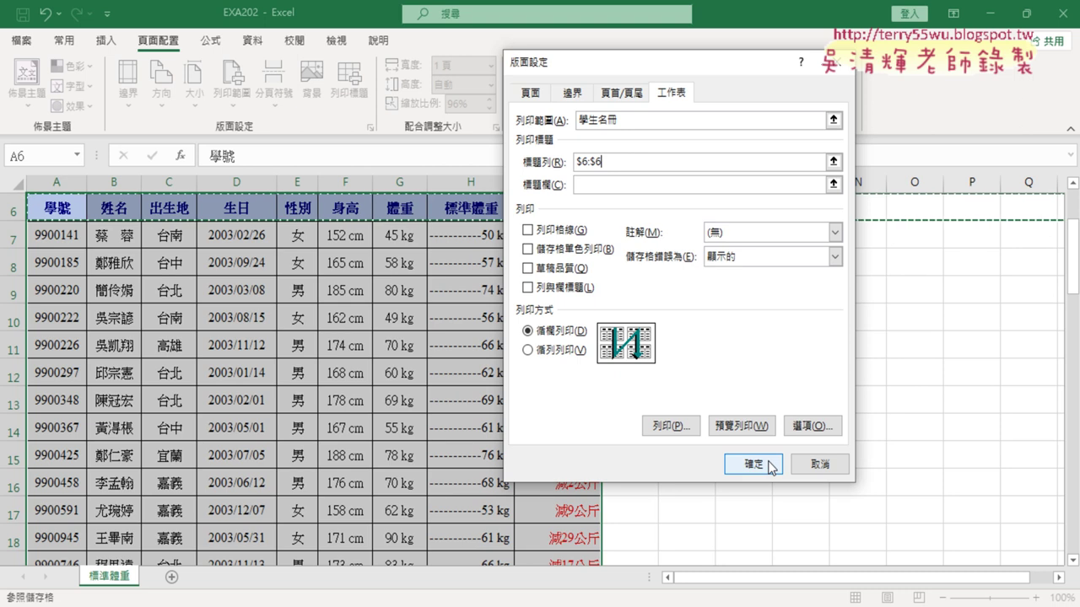
click(750, 428)
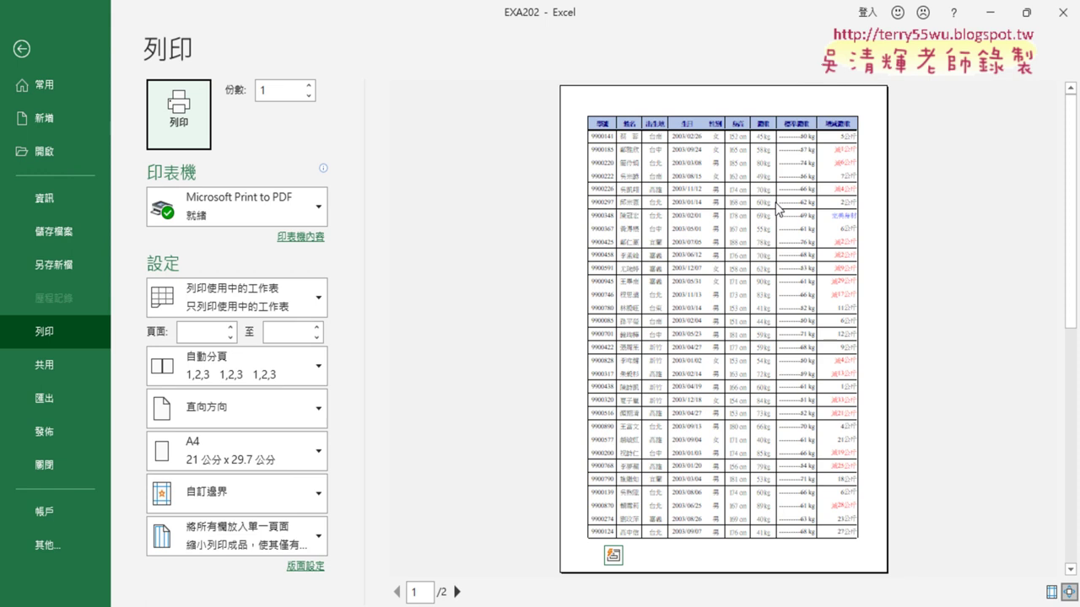
- Check preview pages 1 and 2 to confirm the row-6 header repeats, then return to the worksheet
scroll(778, 209, down, 2)
scroll(778, 209, up, 2)
click(456, 593)
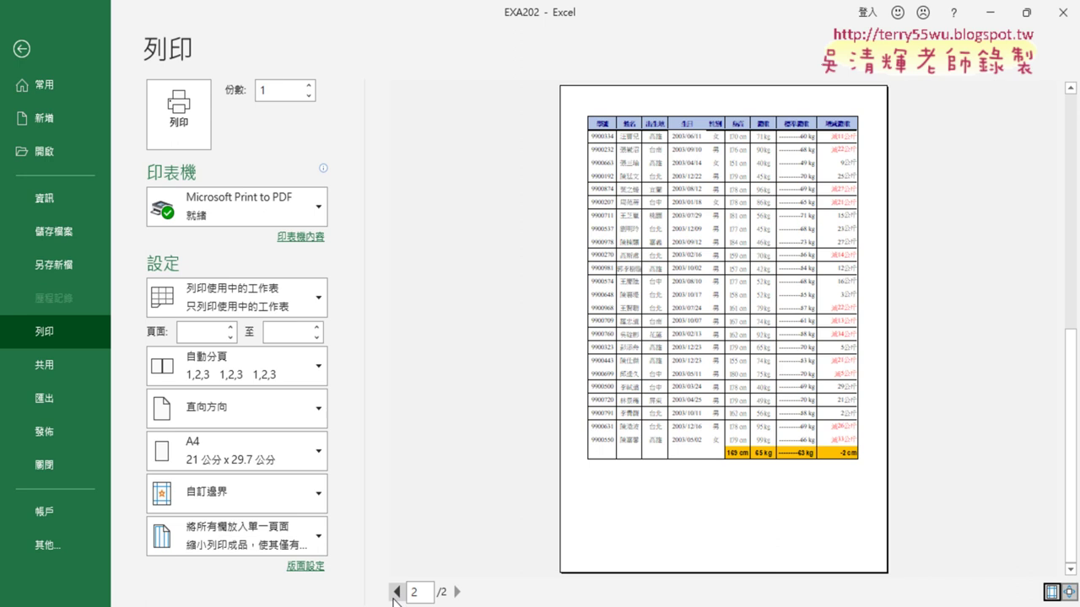
click(396, 593)
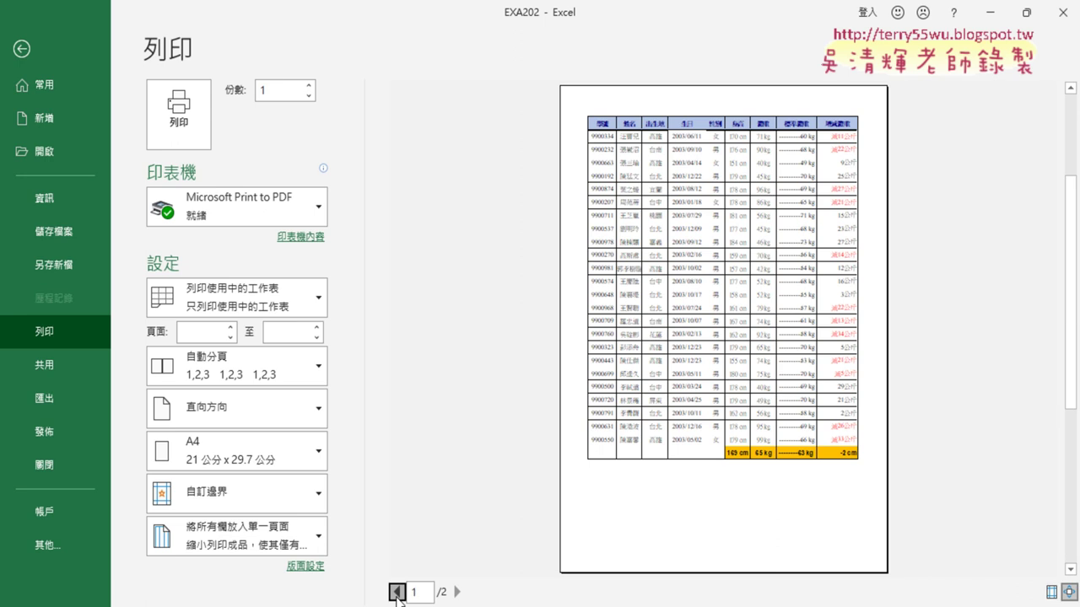
click(456, 592)
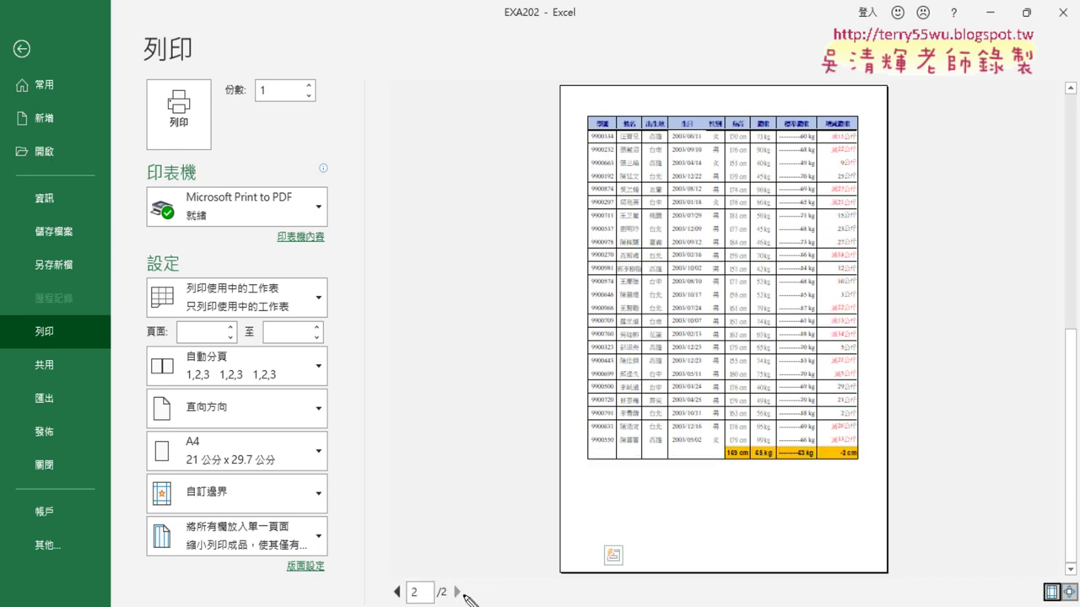
drag(457, 599, 447, 579)
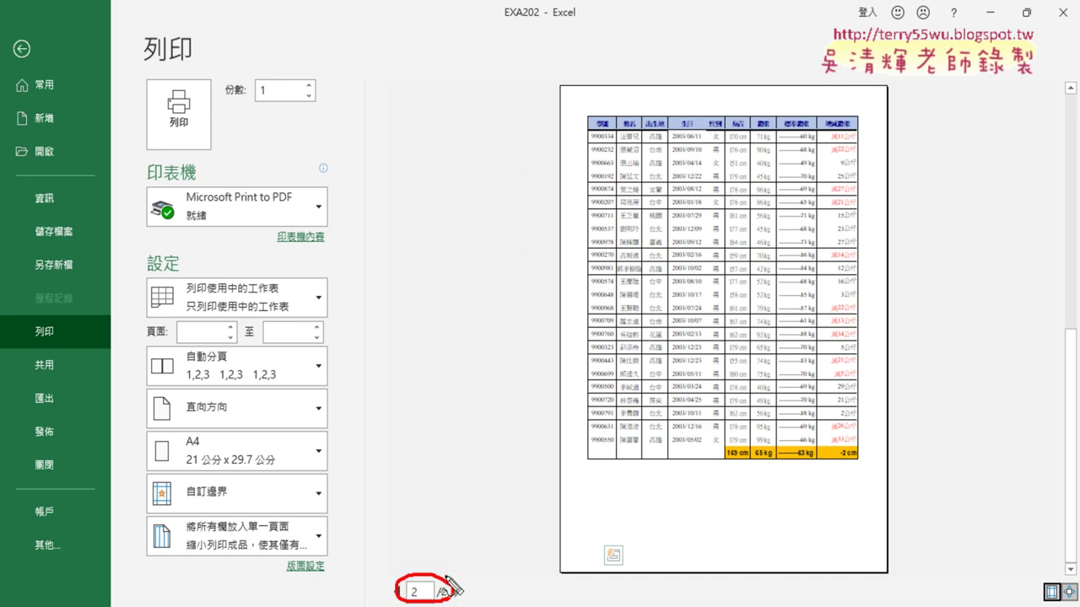
drag(815, 138, 856, 131)
drag(579, 125, 833, 145)
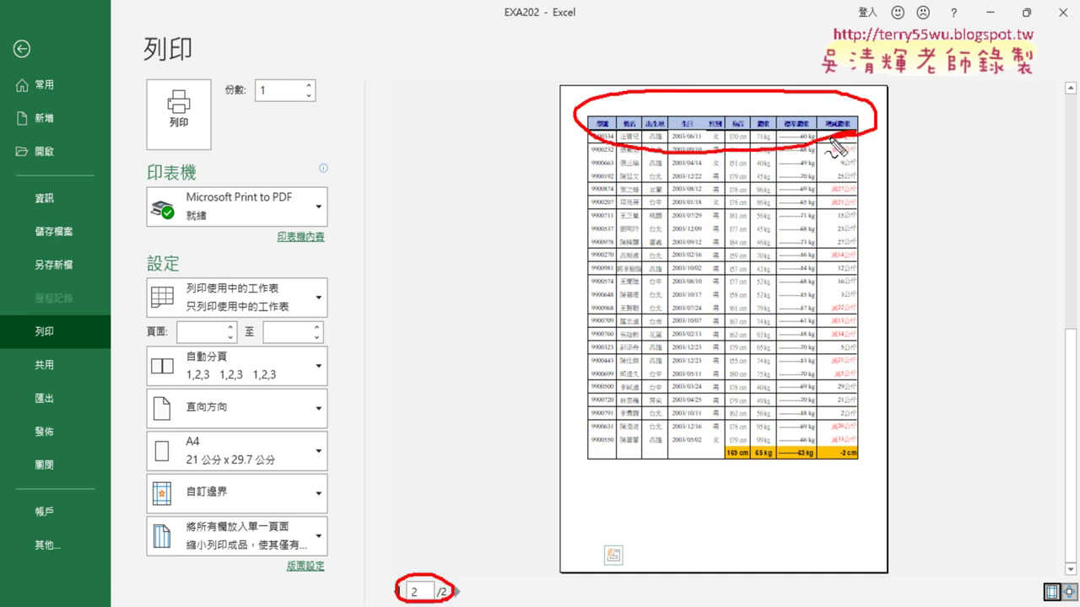
key(Escape)
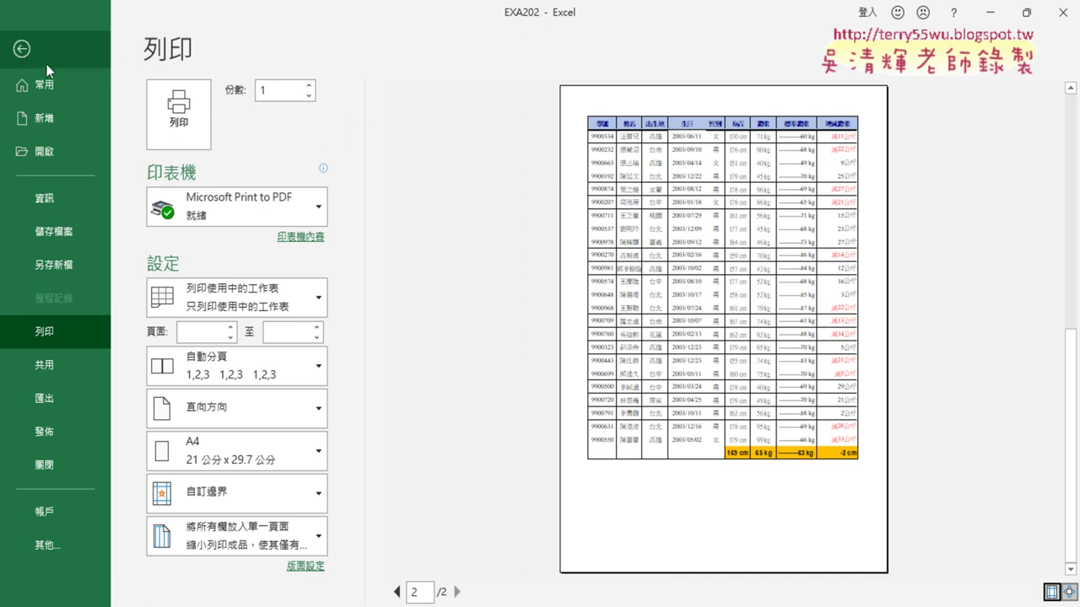
click(26, 49)
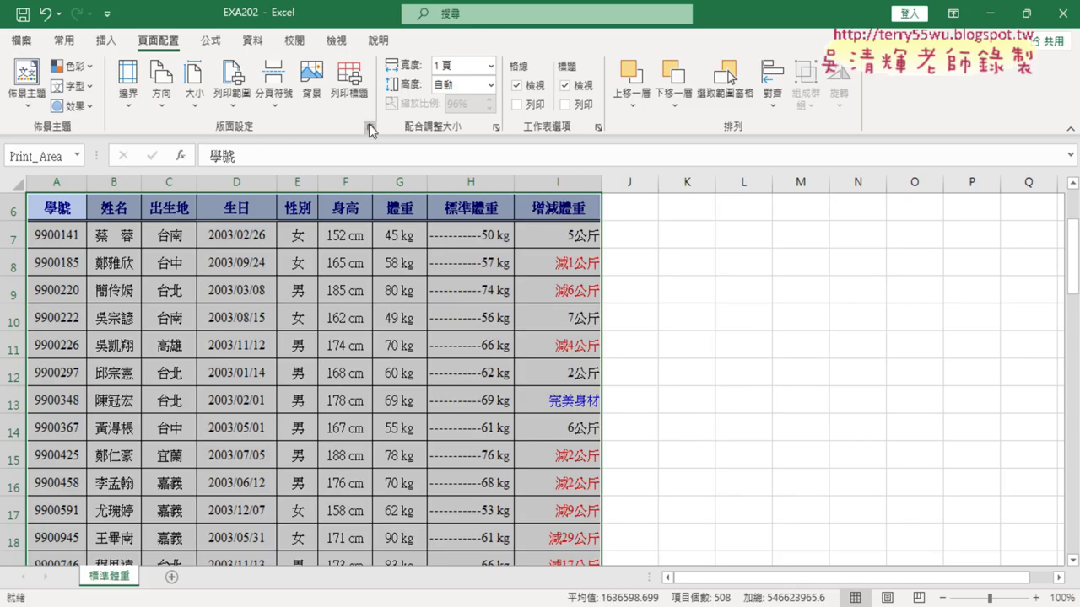
- Clear the $6:$6 rows-to-repeat entry on the Page Setup Sheet tab and preview the printout
click(370, 127)
click(672, 93)
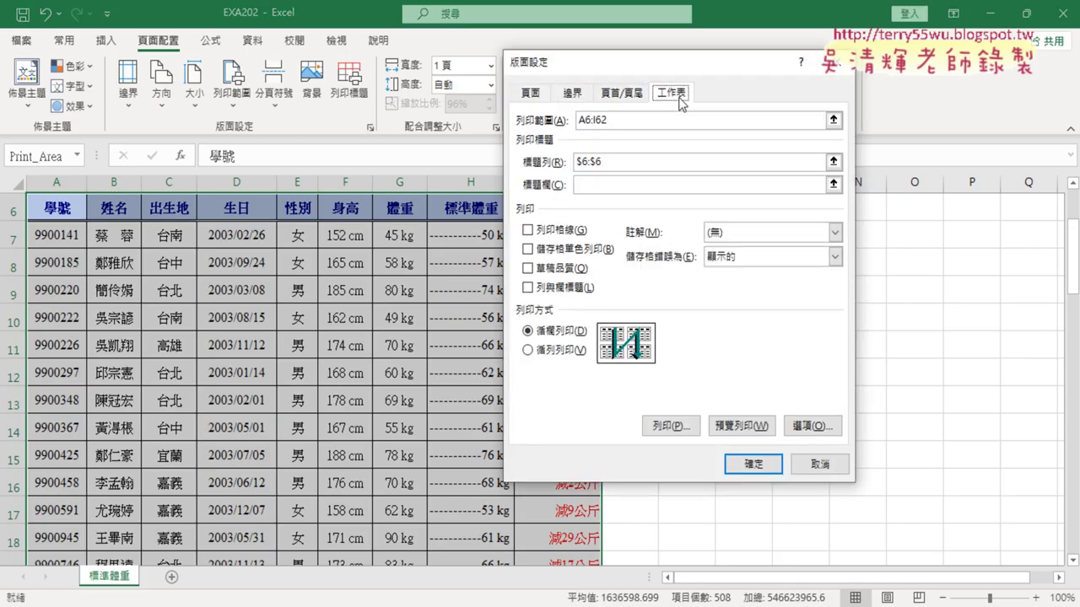
click(636, 163)
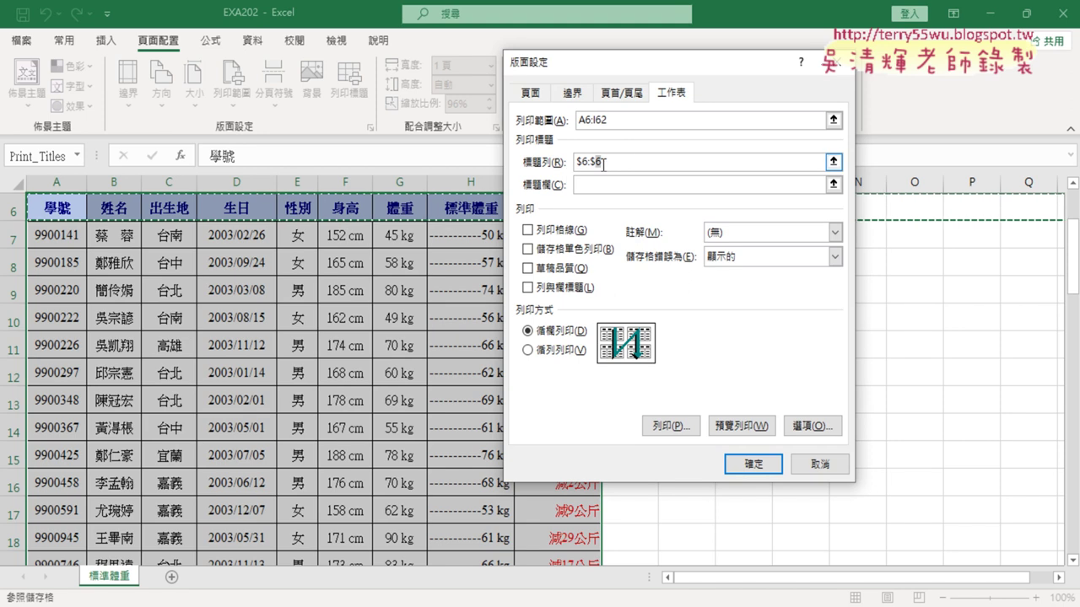
drag(601, 163, 578, 162)
key(BackSpace)
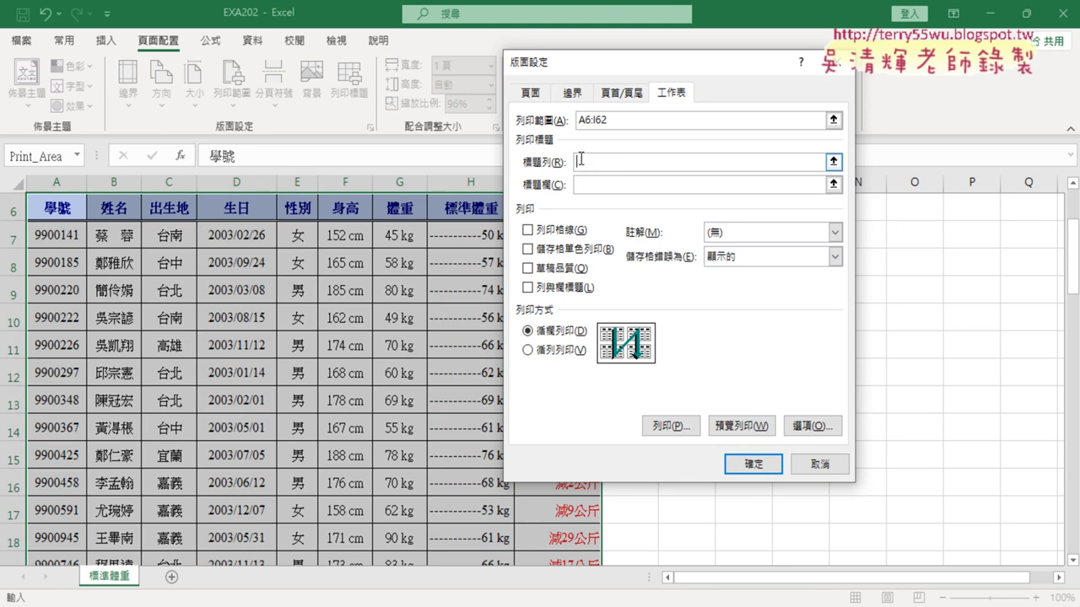
click(646, 118)
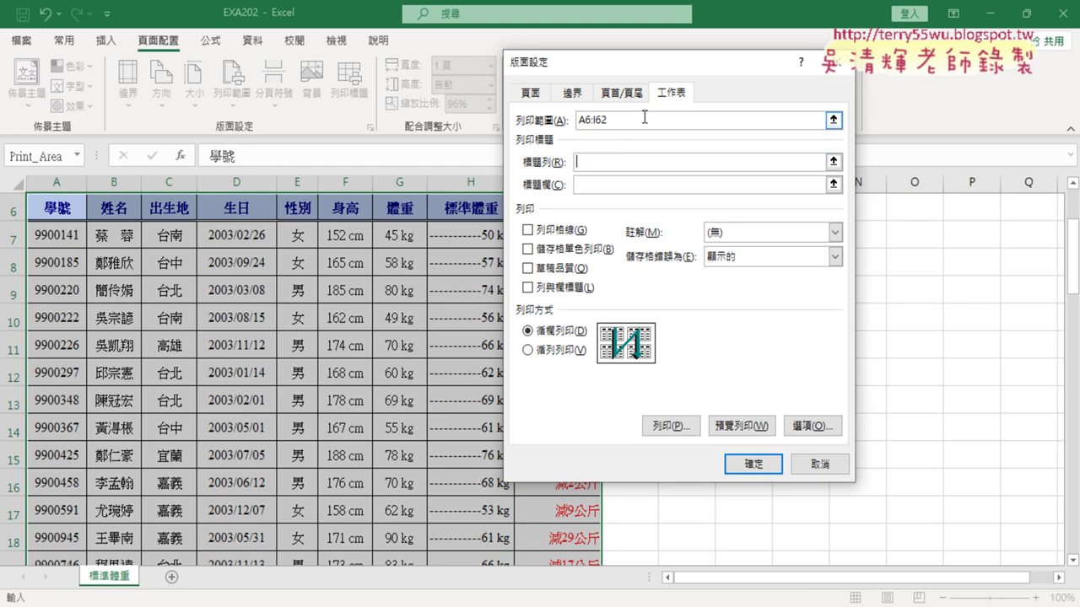
click(752, 427)
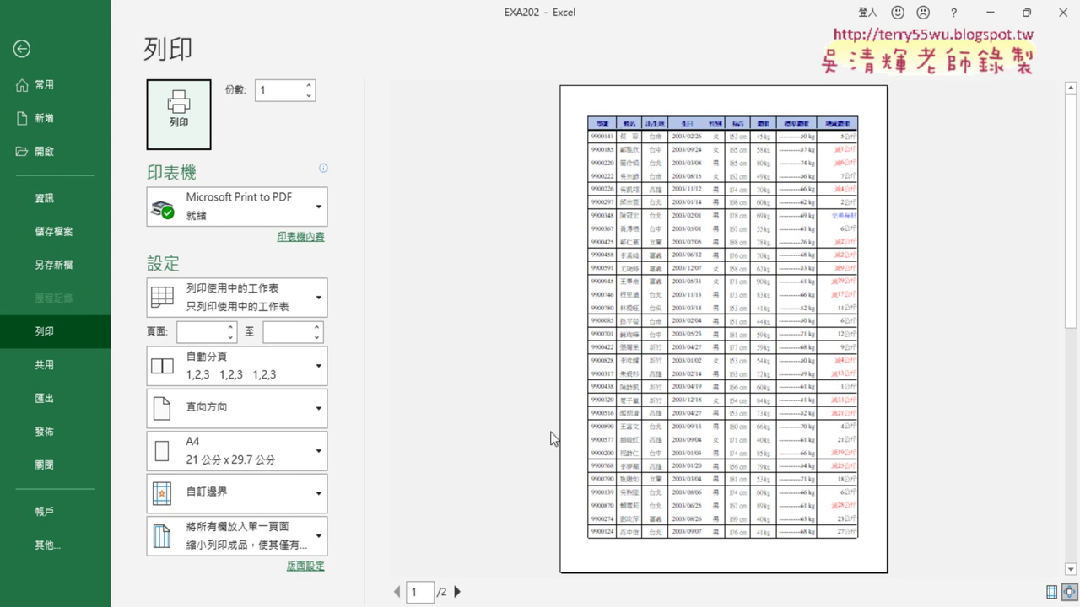
- Compare preview pages 1 and 2 to see page 2 lacks the header row, then return to the worksheet
click(457, 592)
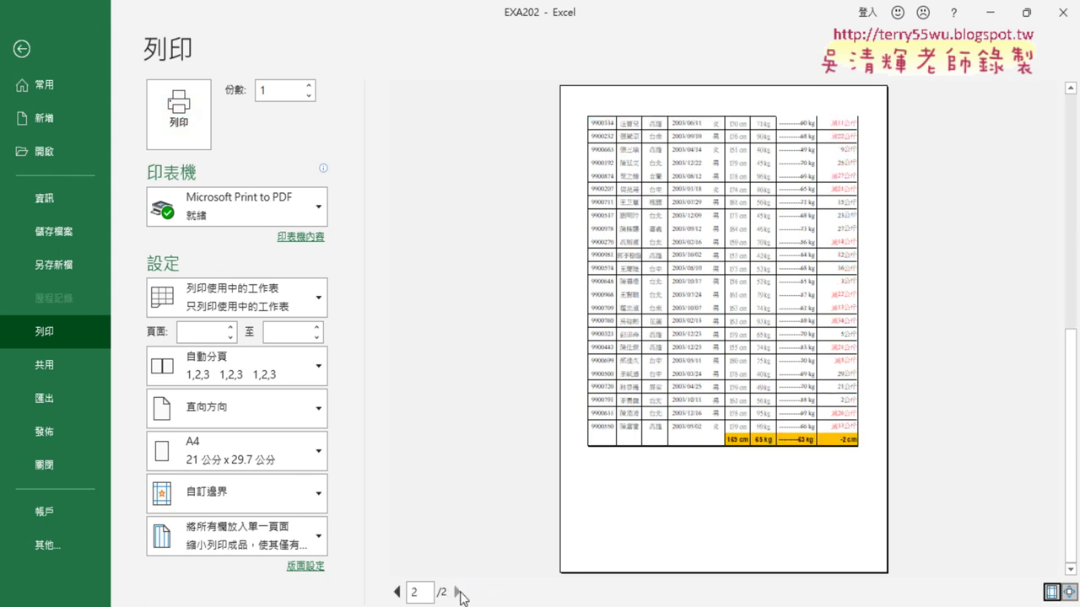
click(397, 592)
click(456, 592)
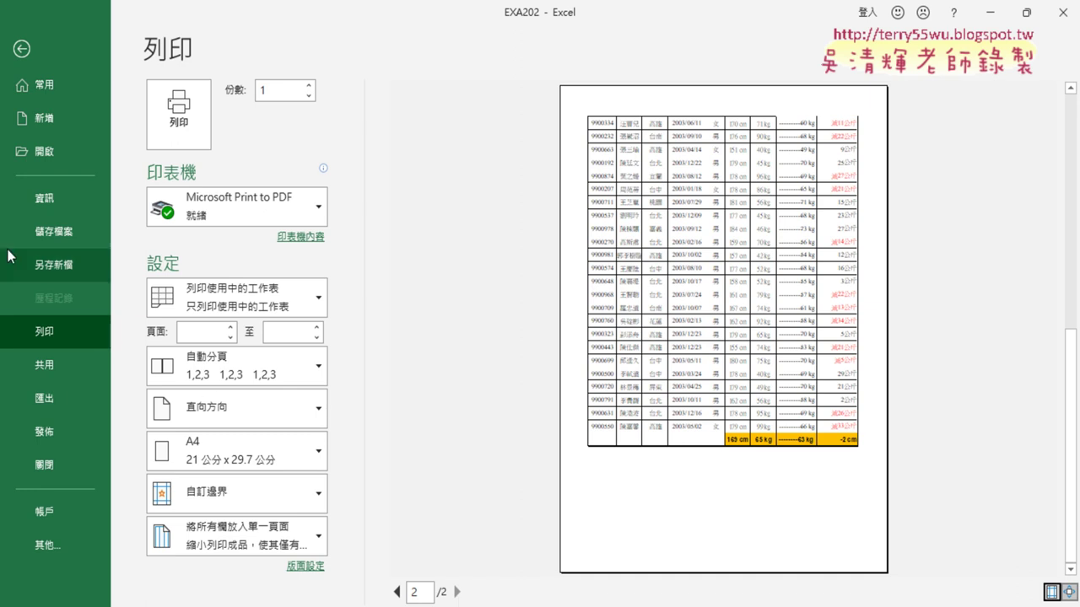
click(21, 51)
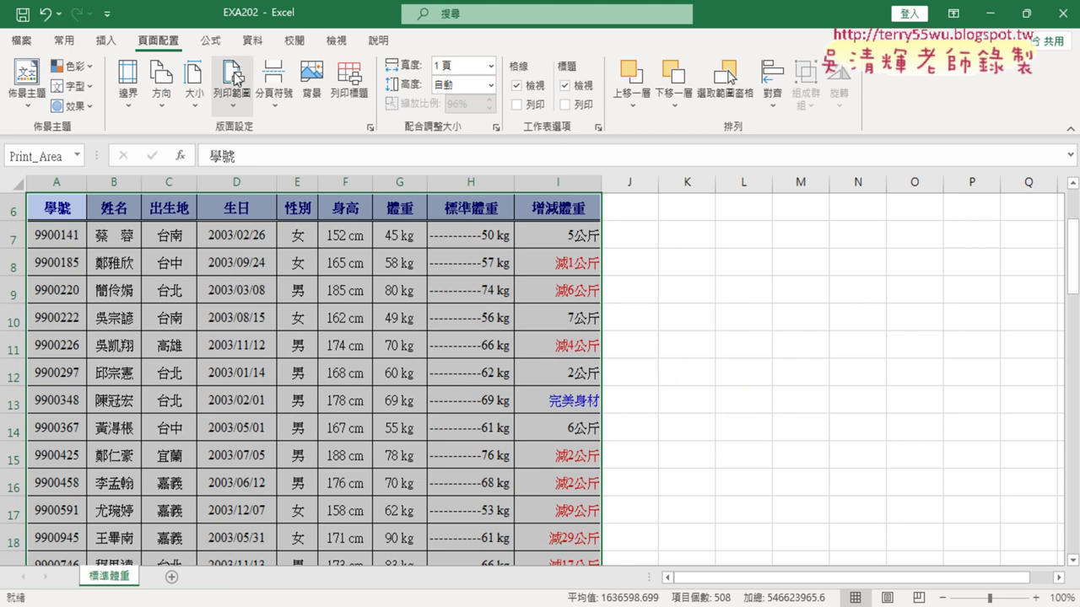
- On the Page Setup Sheet tab, set rows to repeat at top back to $6:$6 and confirm
click(370, 127)
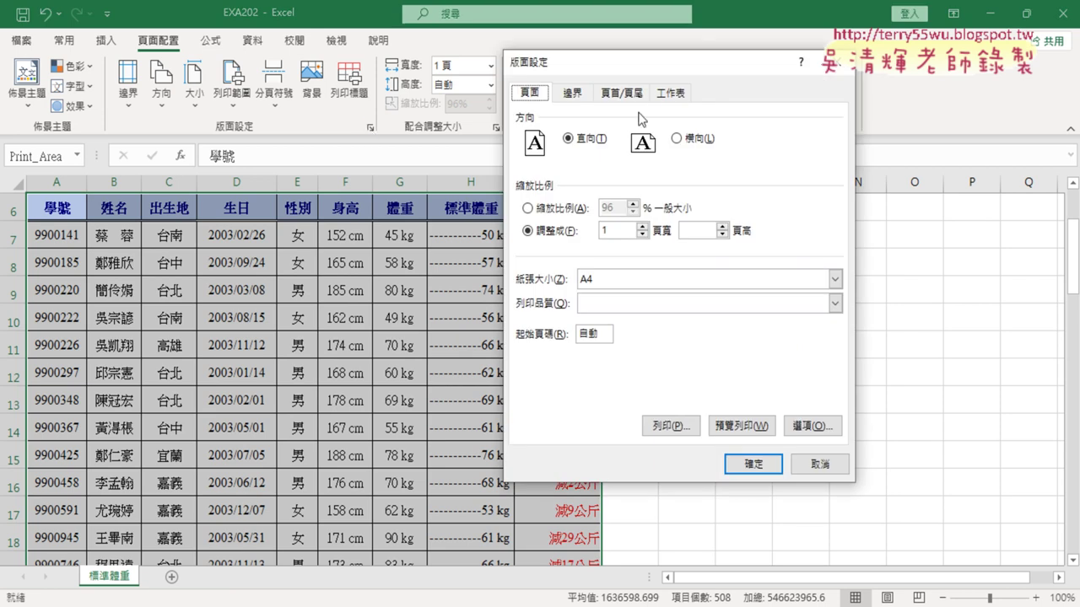
click(665, 94)
click(597, 163)
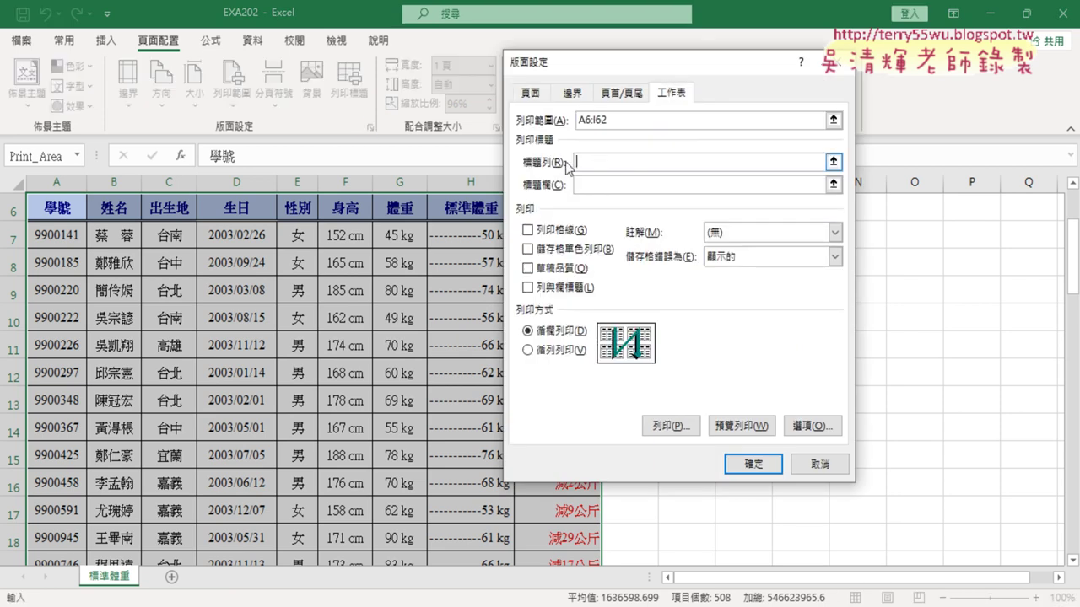
click(15, 210)
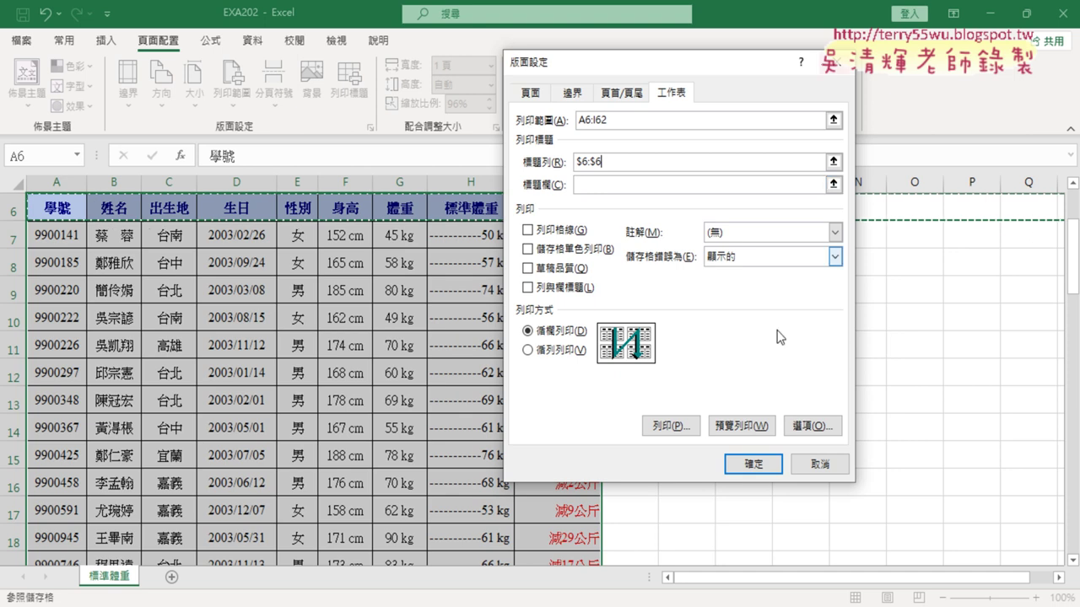
click(755, 464)
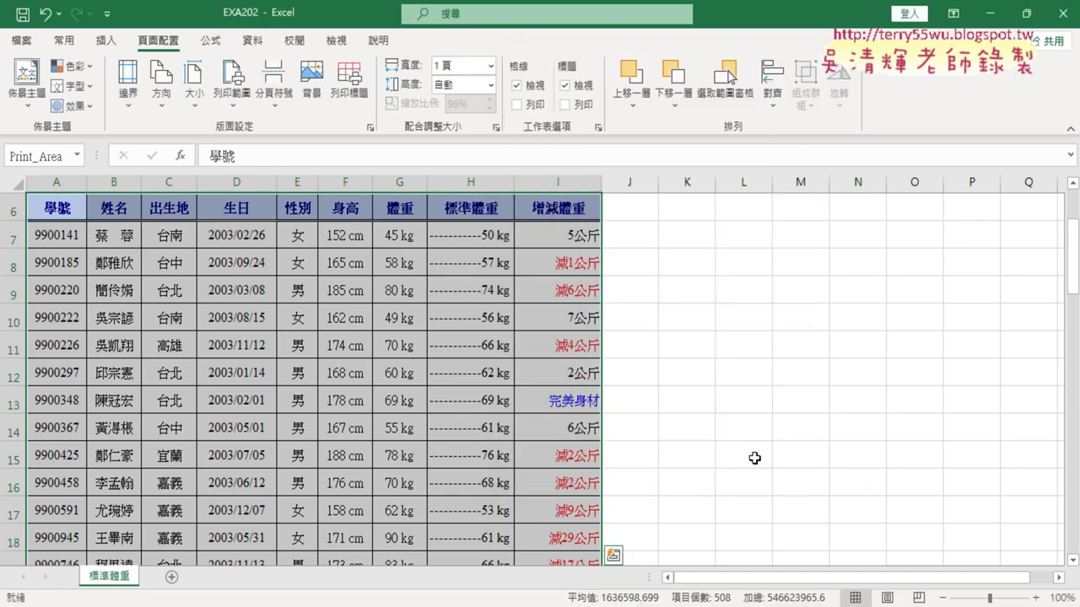
- Save the workbook as EXA202, replacing the existing file, then close Excel and return to the PDF
click(22, 40)
click(61, 265)
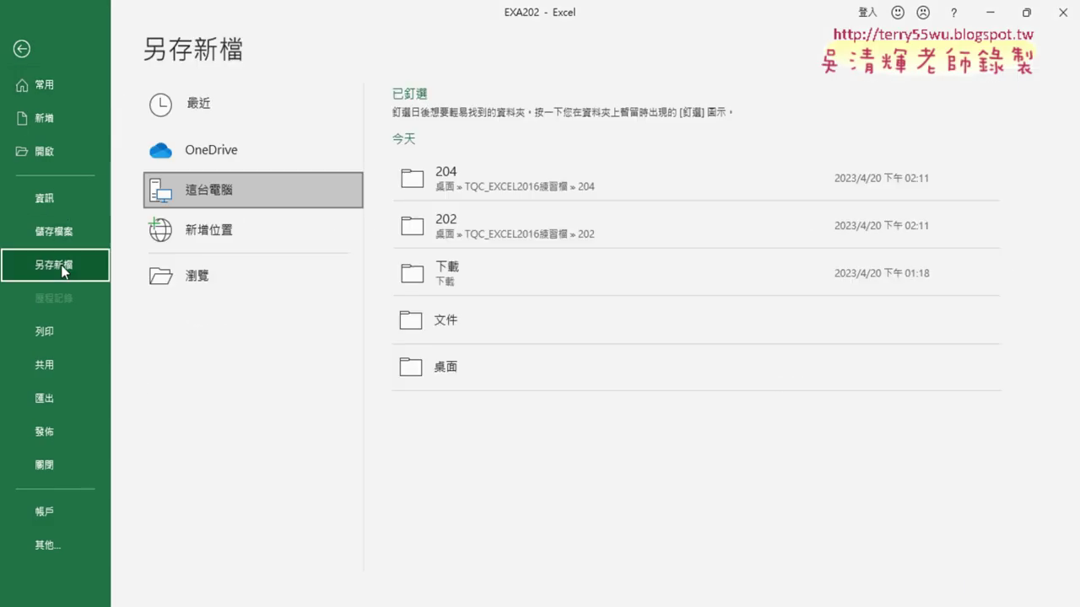
click(231, 288)
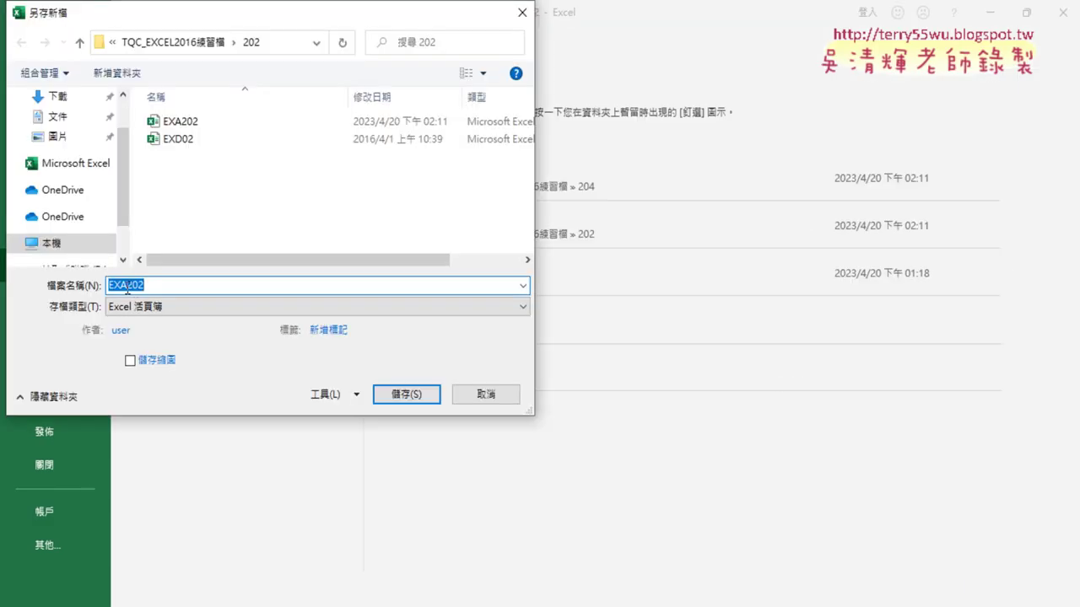
drag(127, 287, 173, 288)
click(407, 403)
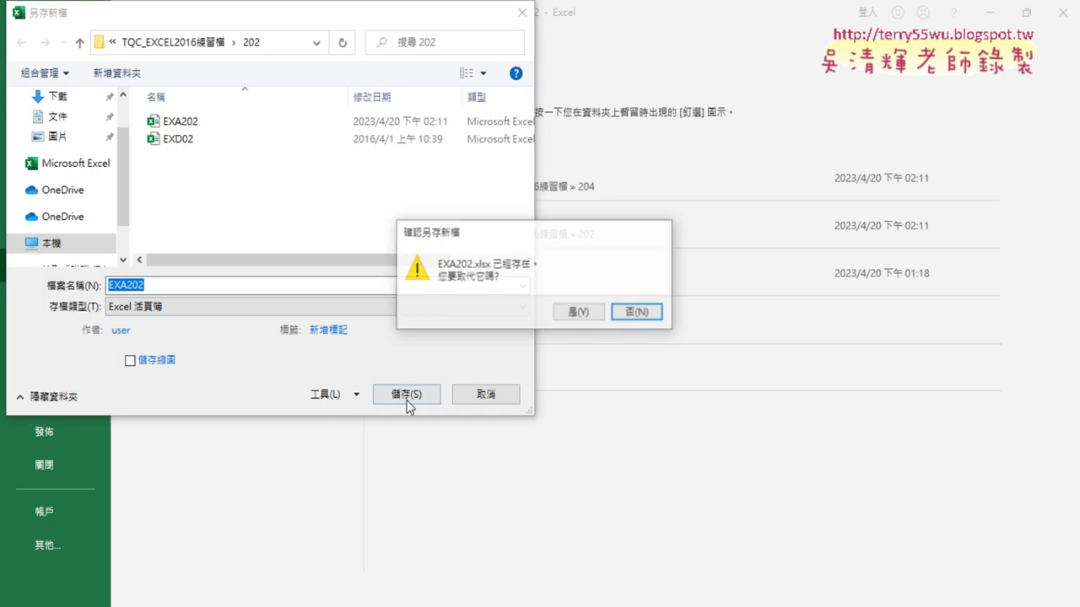
click(595, 314)
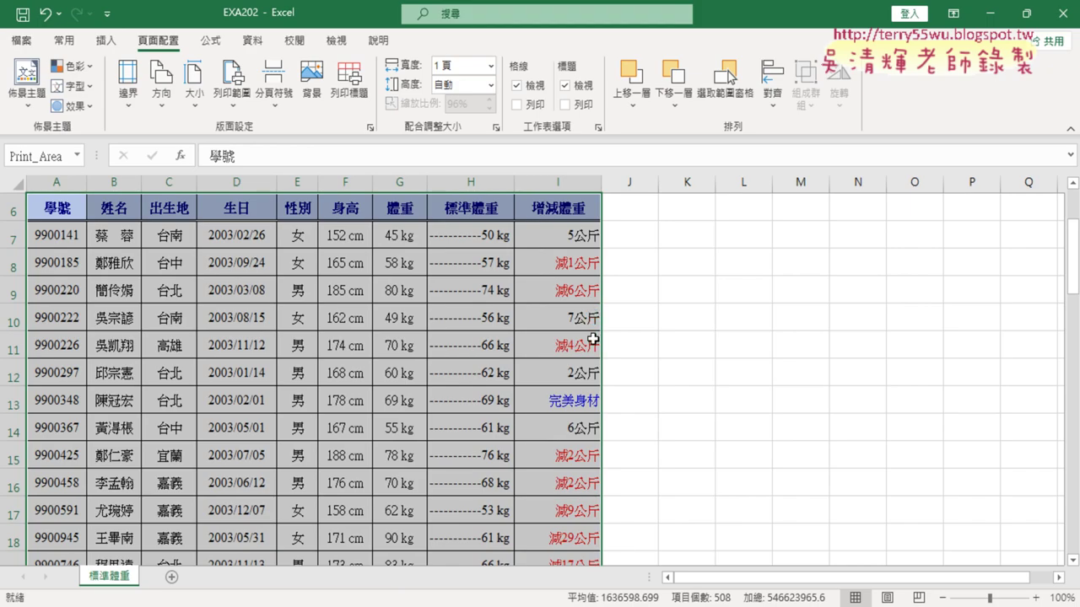
click(1051, 18)
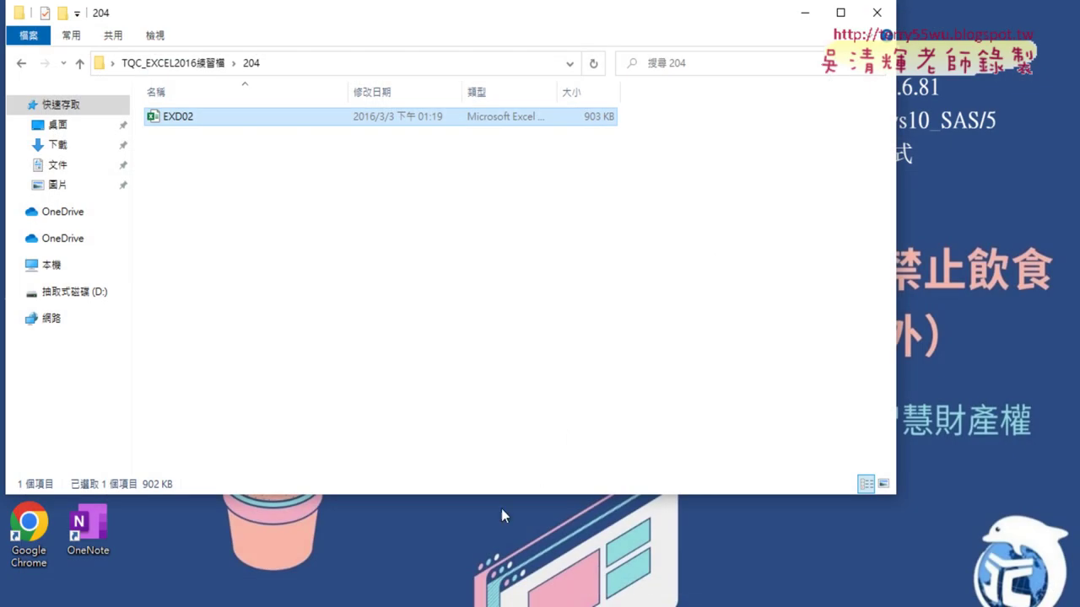
key(alt+Tab)
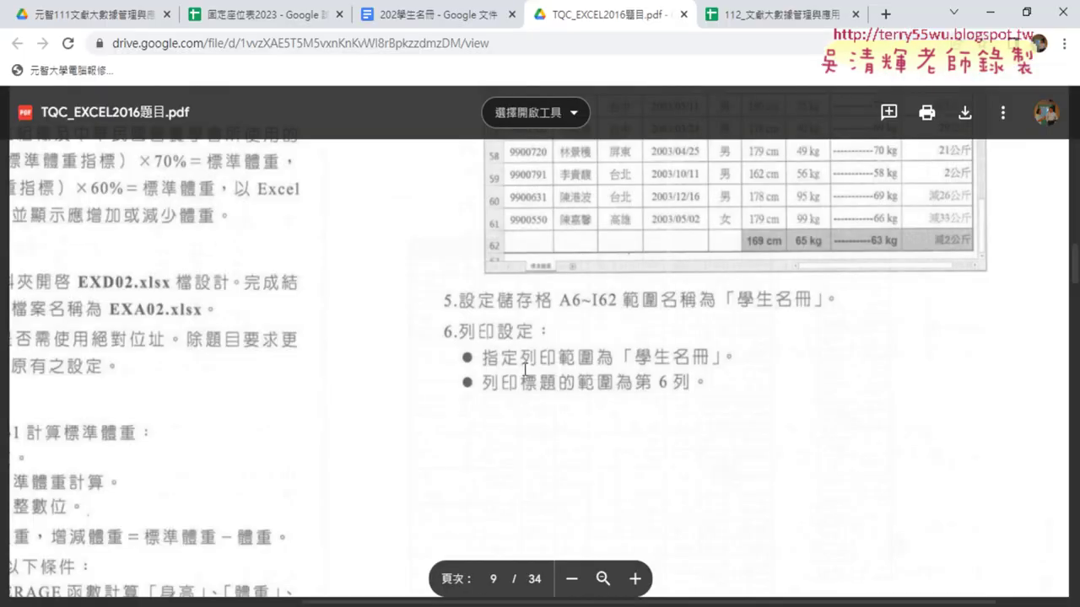
- Scroll the PDF from page 9 to page 10 with the 204 圖書管理 exercise instructions
scroll(524, 369, down, 5)
scroll(525, 369, down, 5)
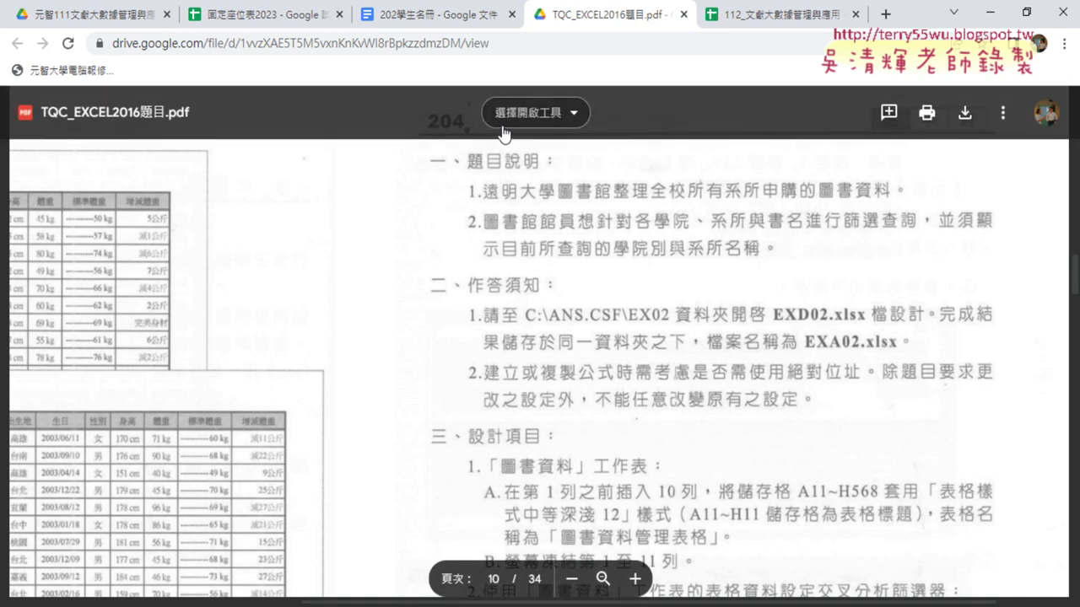
scroll(623, 309, up, 1)
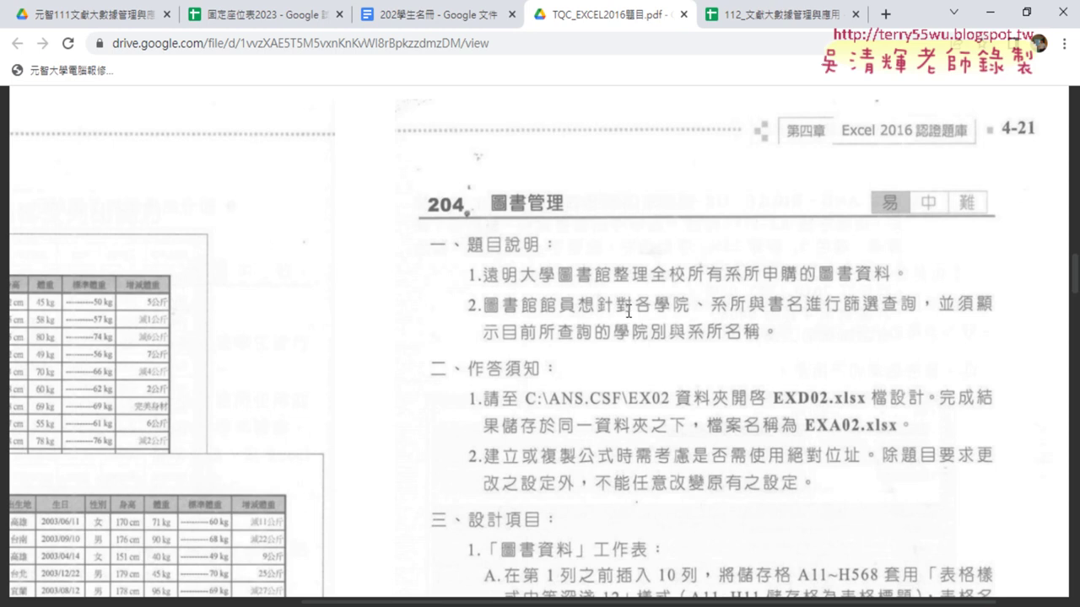
scroll(628, 312, down, 2)
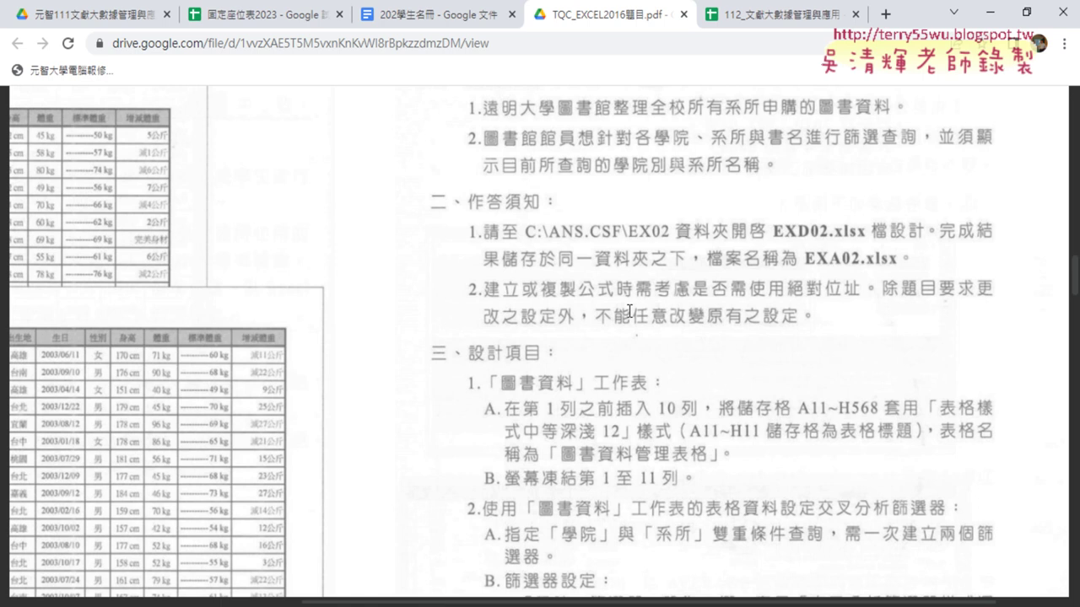
scroll(630, 311, up, 2)
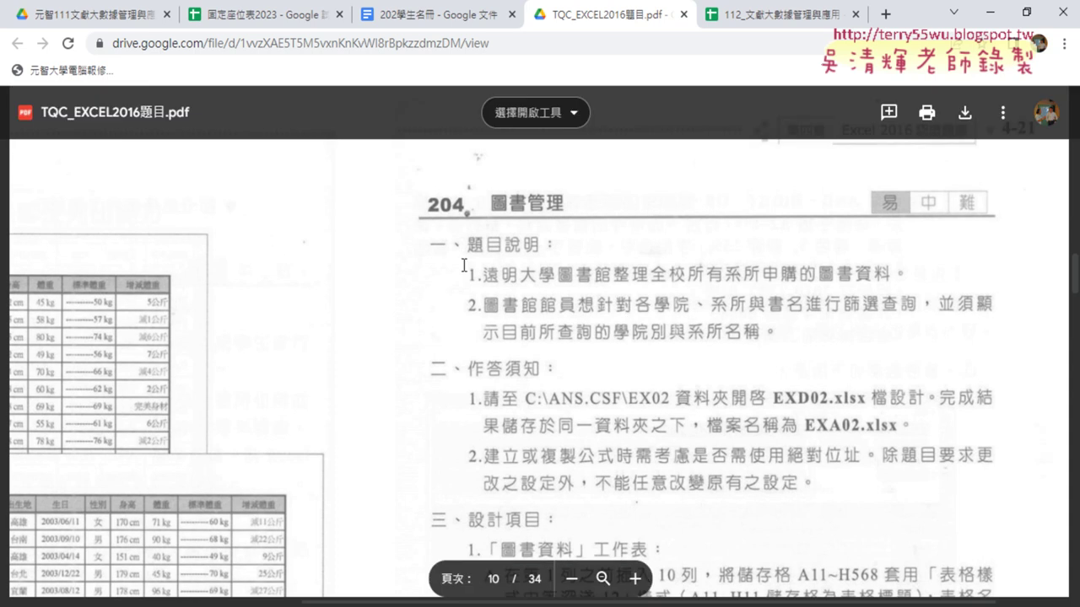